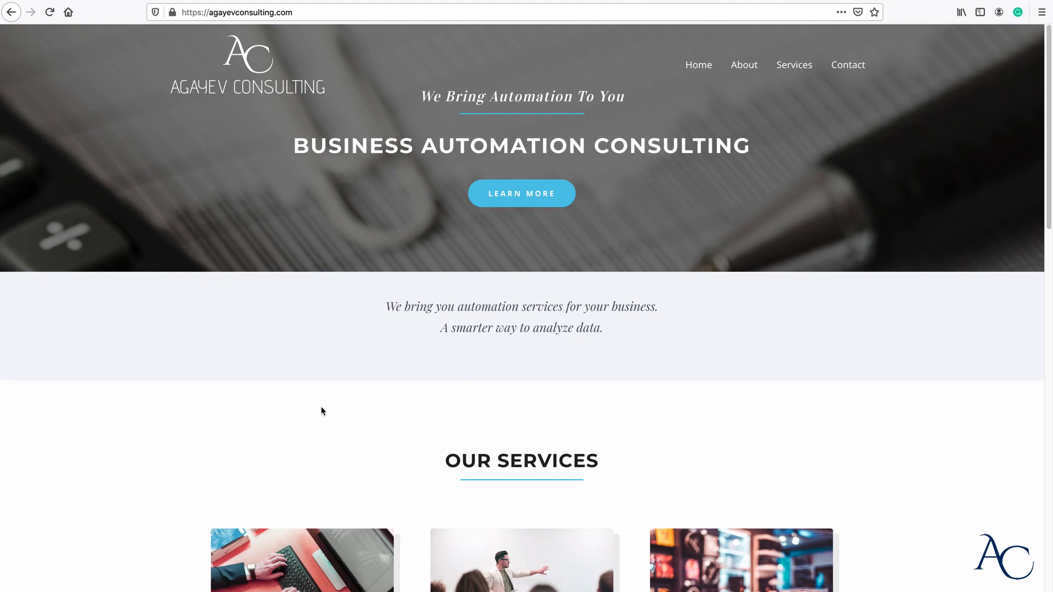
Switch to the Employees workbook in Excel and open the Scale sheet
{"action": "key", "text": "ctrl+Right"}
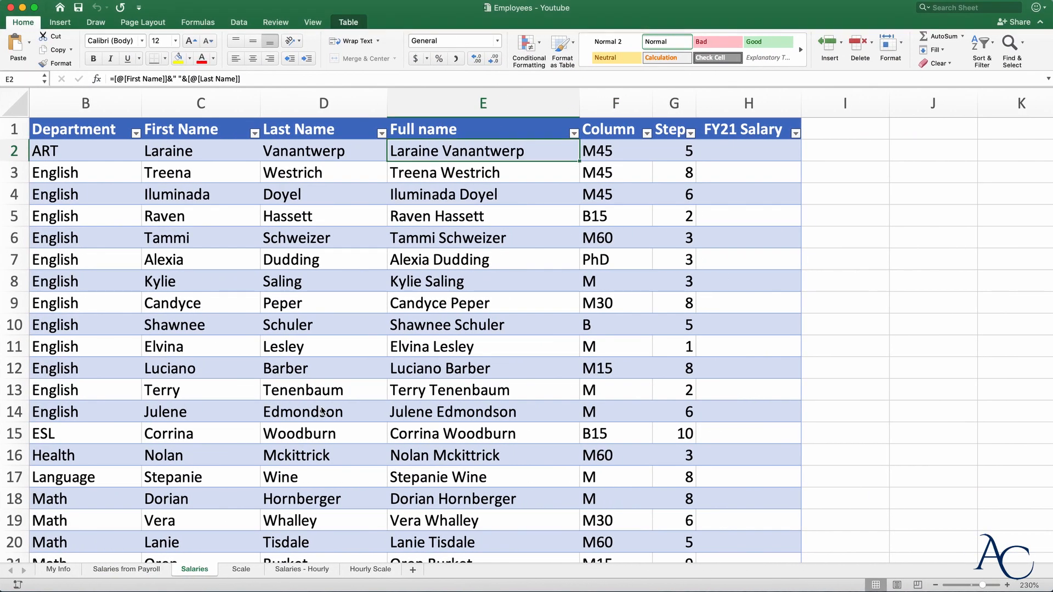
{"action": "left_click", "coordinate": [239, 570]}
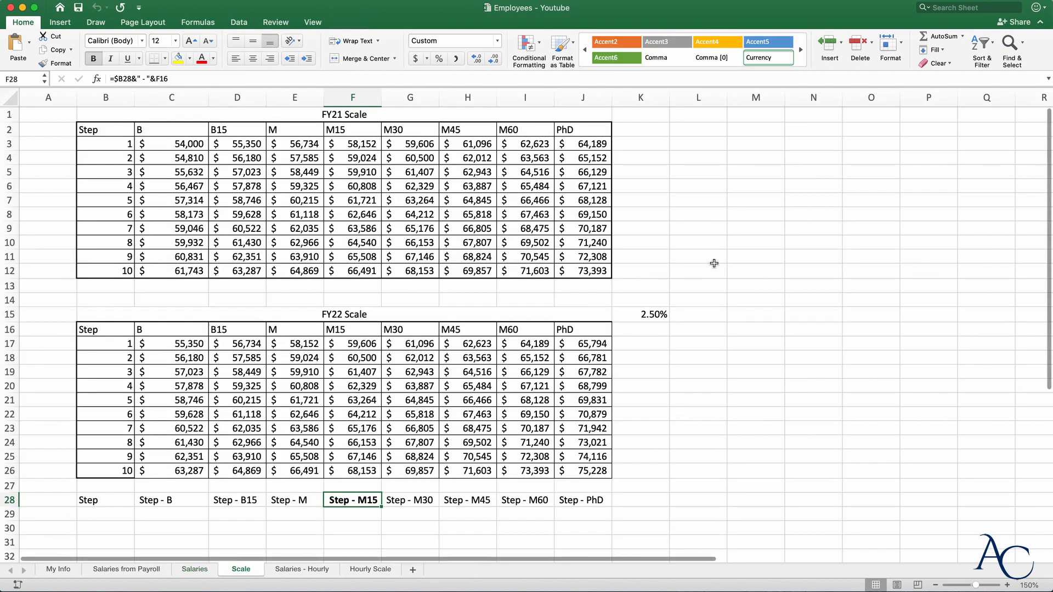
{"action": "left_click", "coordinate": [741, 204]}
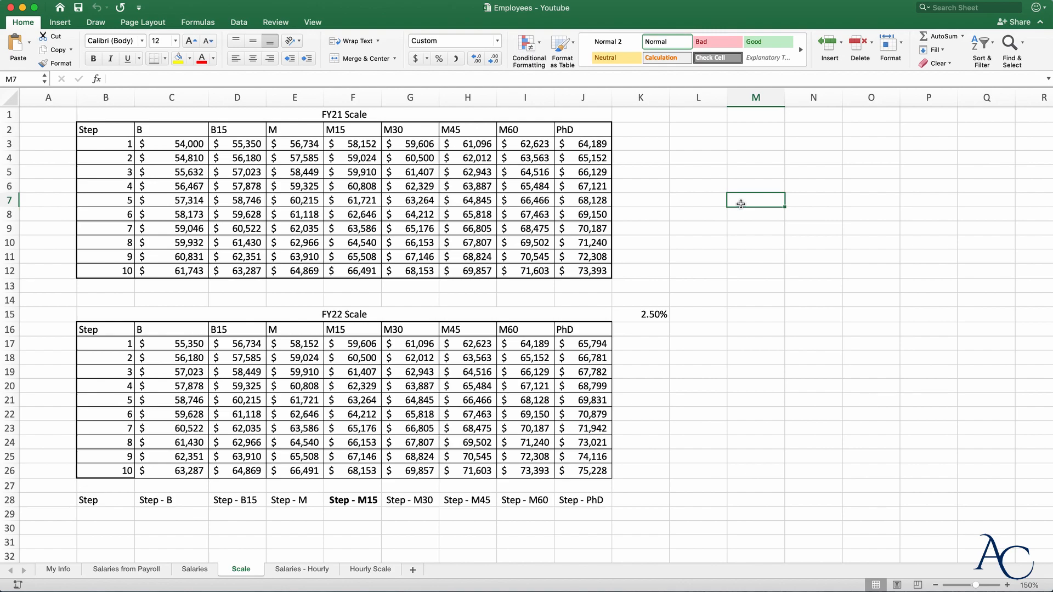
Start defining a name for the FY21 scale range C2:J12, headers included, and enter FY21Scale as the name
{"action": "left_click", "coordinate": [175, 129]}
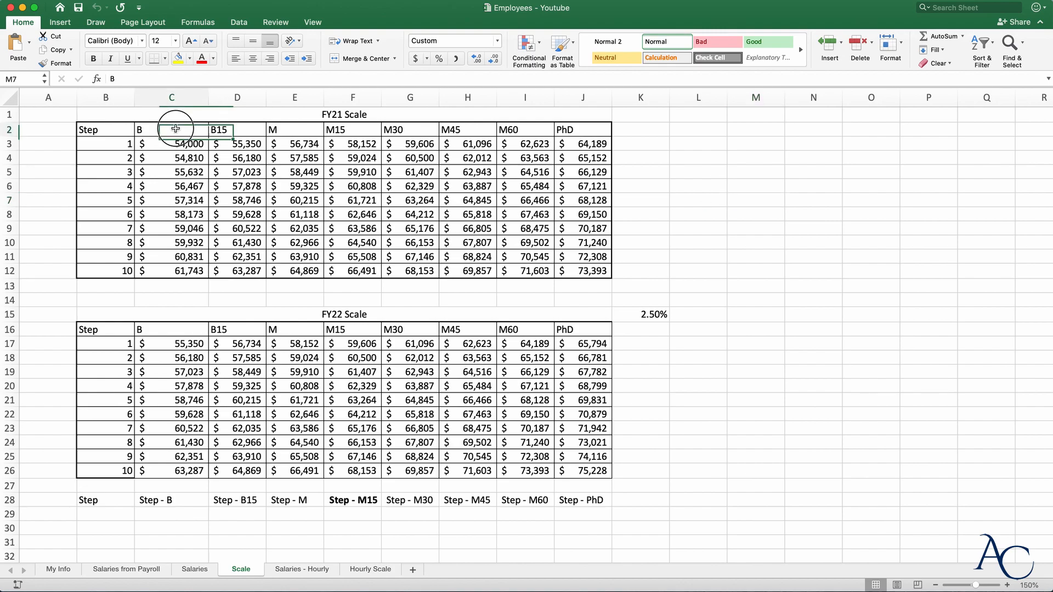
{"action": "left_click_drag", "start_coordinate": [176, 128], "coordinate": [586, 272]}
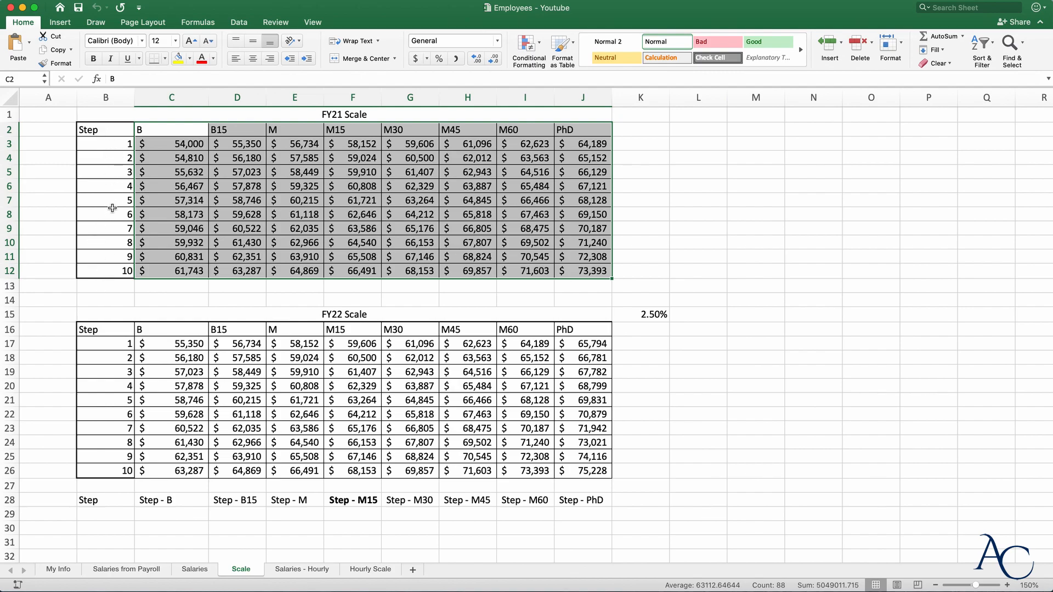
{"action": "left_click", "coordinate": [174, 128]}
{"action": "left_click_drag", "start_coordinate": [168, 126], "coordinate": [564, 272]}
{"action": "right_click", "coordinate": [352, 186]}
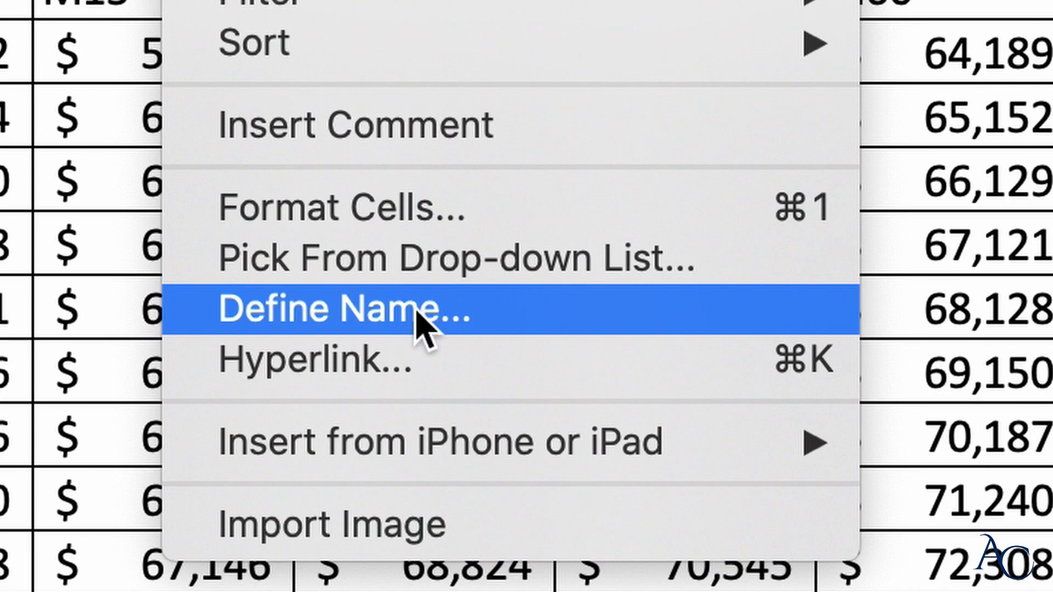
{"action": "left_click", "coordinate": [419, 321]}
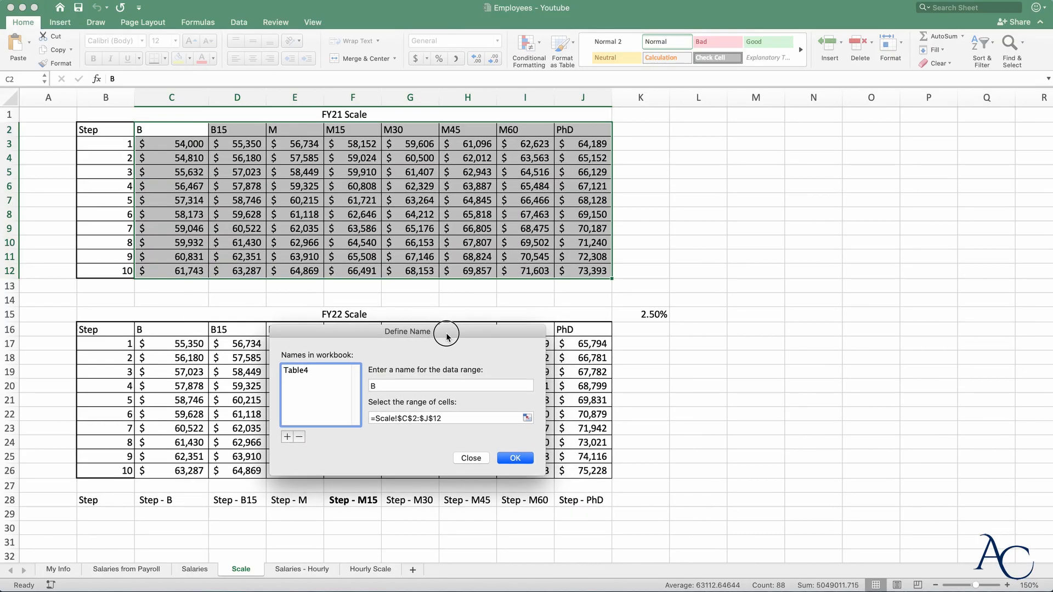
{"action": "left_click_drag", "start_coordinate": [447, 335], "coordinate": [514, 132]}
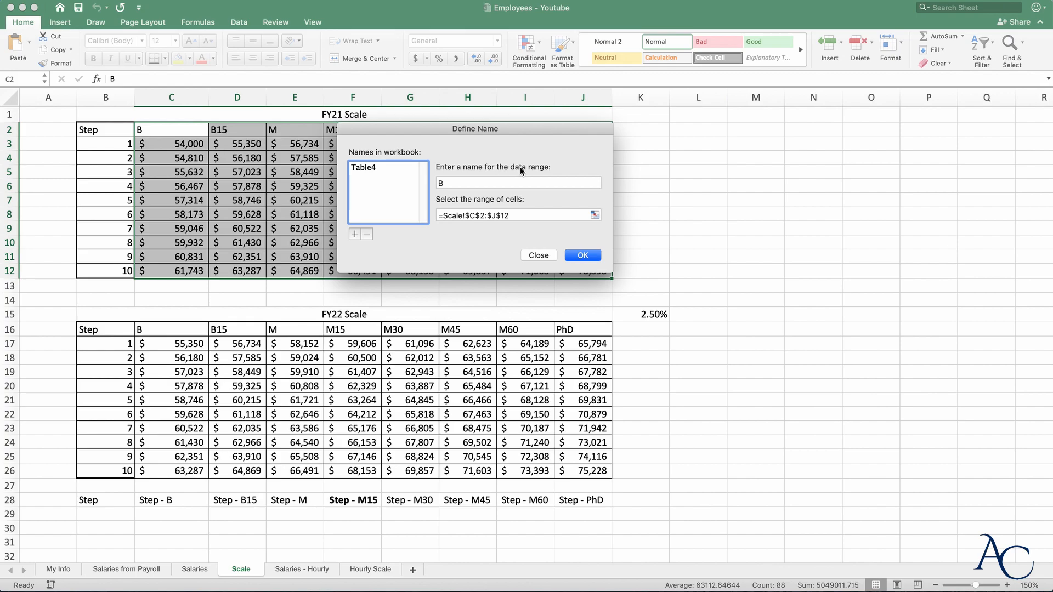
{"action": "left_click_drag", "start_coordinate": [454, 132], "coordinate": [336, 169]}
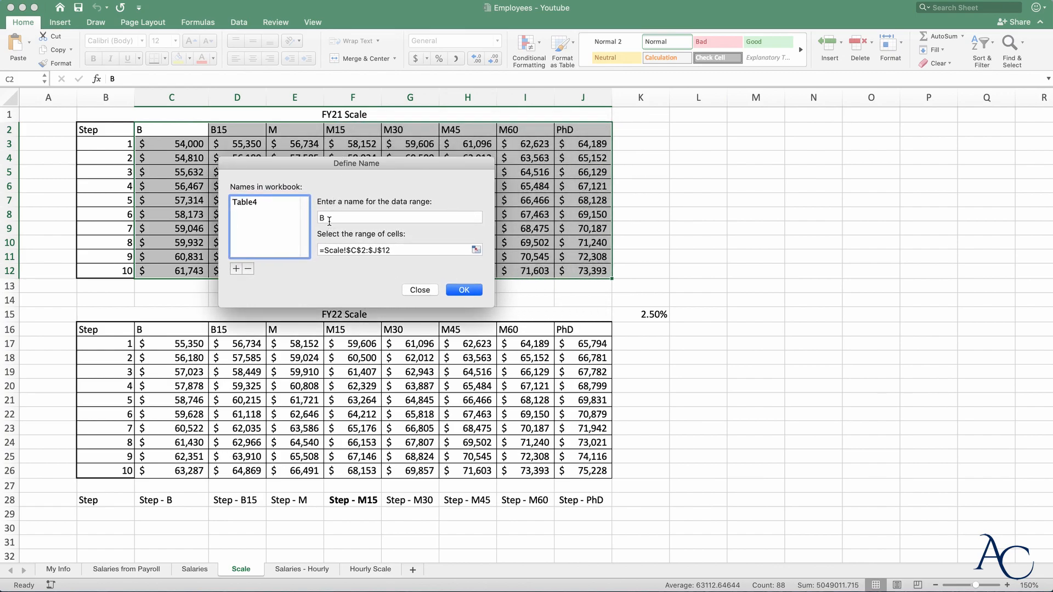
{"action": "left_click_drag", "start_coordinate": [329, 221], "coordinate": [301, 215]}
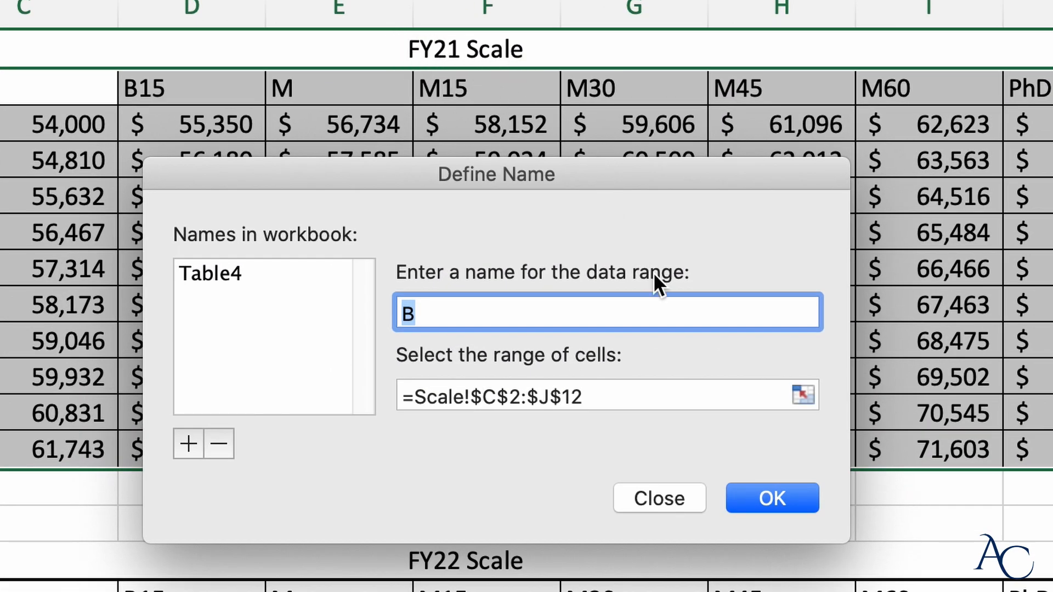
{"action": "type", "text": "FY21Scale"}
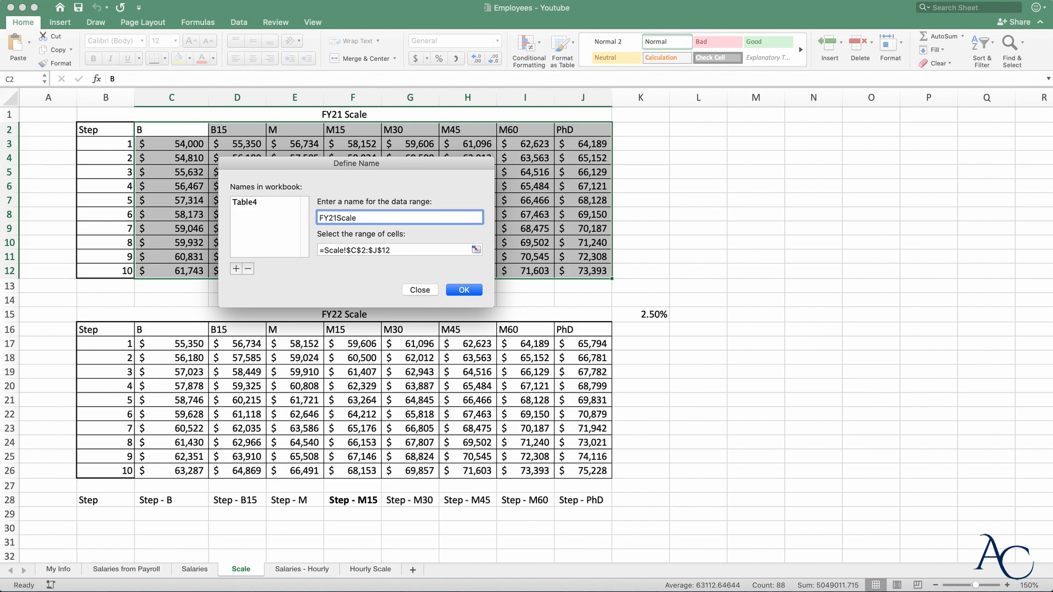
Try to shorten the range's name to FY21 and save it
{"action": "key", "text": "BackSpace"}
{"action": "key", "text": "BackSpace"}
{"action": "key", "text": "BackSpace"}
{"action": "key", "text": "BackSpace"}
{"action": "key", "text": "BackSpace"}
{"action": "left_click", "coordinate": [469, 297]}
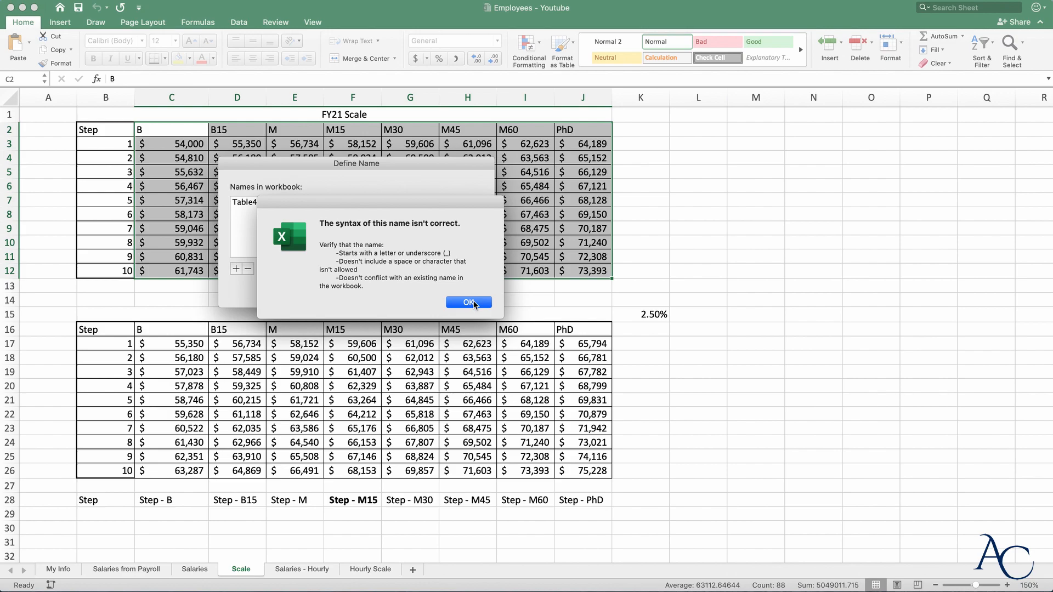
{"action": "left_click", "coordinate": [475, 303]}
Complete the name for the FY21 scale range as FY21Scale
{"action": "left_click", "coordinate": [379, 214]}
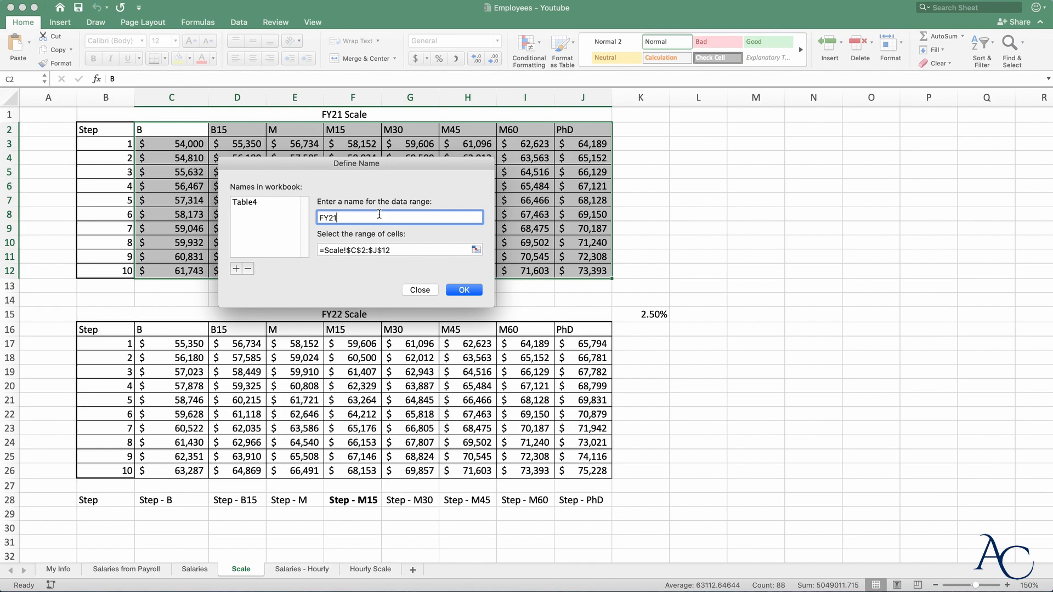
{"action": "type", "text": "Scae"}
{"action": "key", "text": "BackSpace"}
{"action": "type", "text": "le"}
{"action": "type", "text": "BudgetScale"}
{"action": "key", "text": "BackSpace"}
{"action": "key", "text": "BackSpace"}
{"action": "key", "text": "BackSpace"}
{"action": "key", "text": "BackSpace"}
{"action": "key", "text": "BackSpace"}
{"action": "key", "text": "BackSpace"}
{"action": "key", "text": "BackSpace"}
{"action": "key", "text": "BackSpace"}
{"action": "key", "text": "BackSpace"}
{"action": "key", "text": "BackSpace"}
{"action": "key", "text": "BackSpace"}
Save FY21Scale as the defined name of the range C2:J12
{"action": "left_click", "coordinate": [464, 291]}
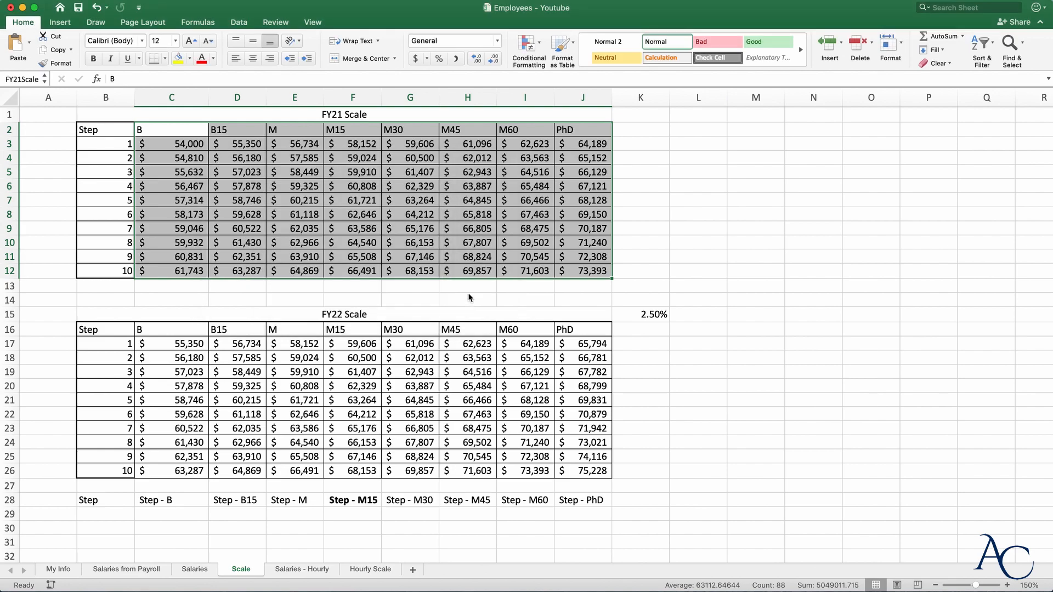
Define the name FY22Scale for the FY22 scale range C16:J26, headers included
{"action": "left_click", "coordinate": [174, 328]}
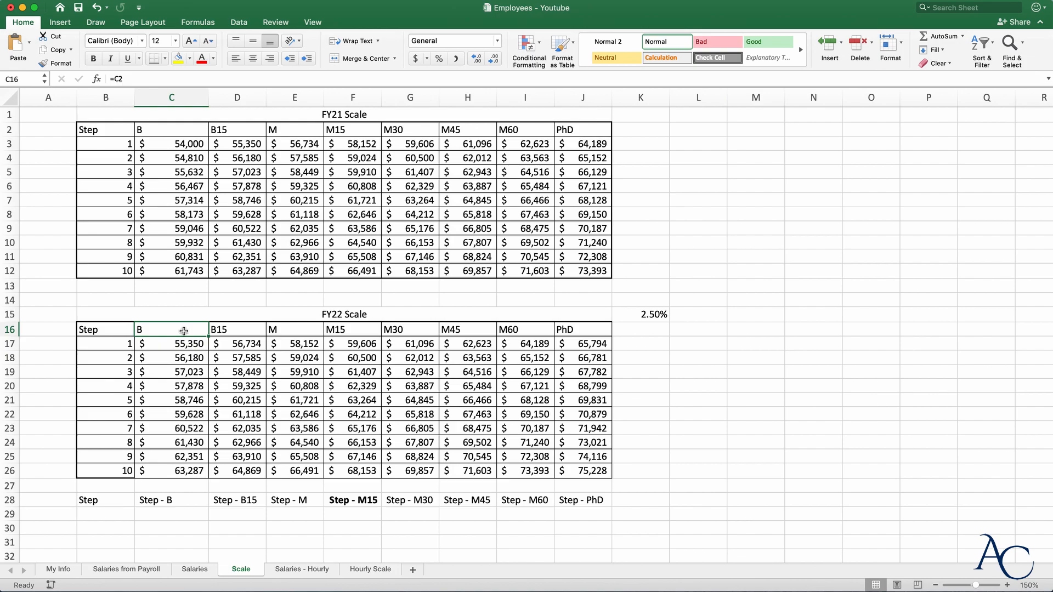
{"action": "left_click_drag", "start_coordinate": [184, 332], "coordinate": [561, 471]}
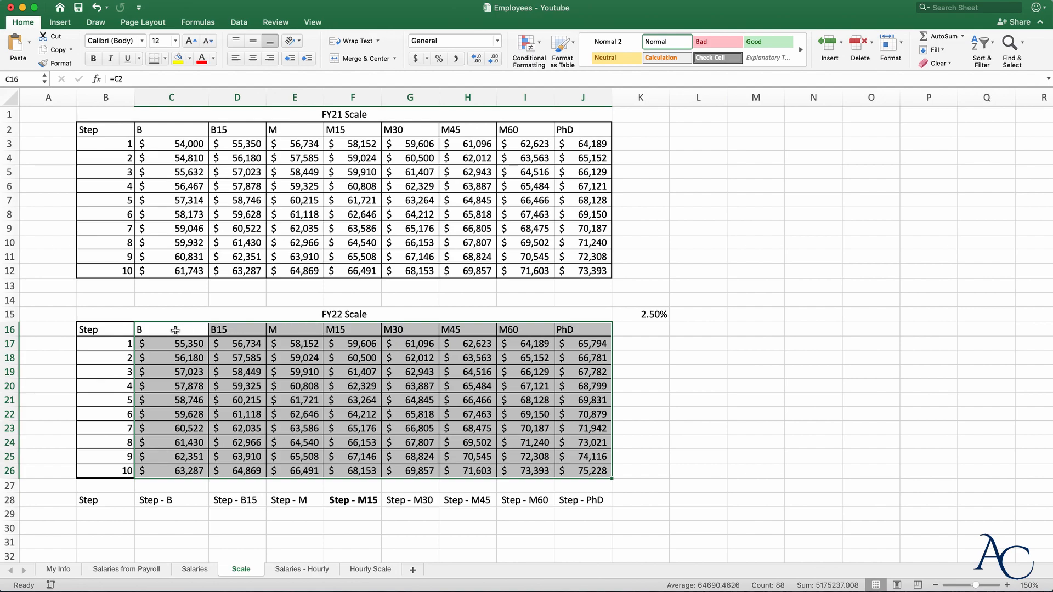
{"action": "right_click", "coordinate": [368, 385]}
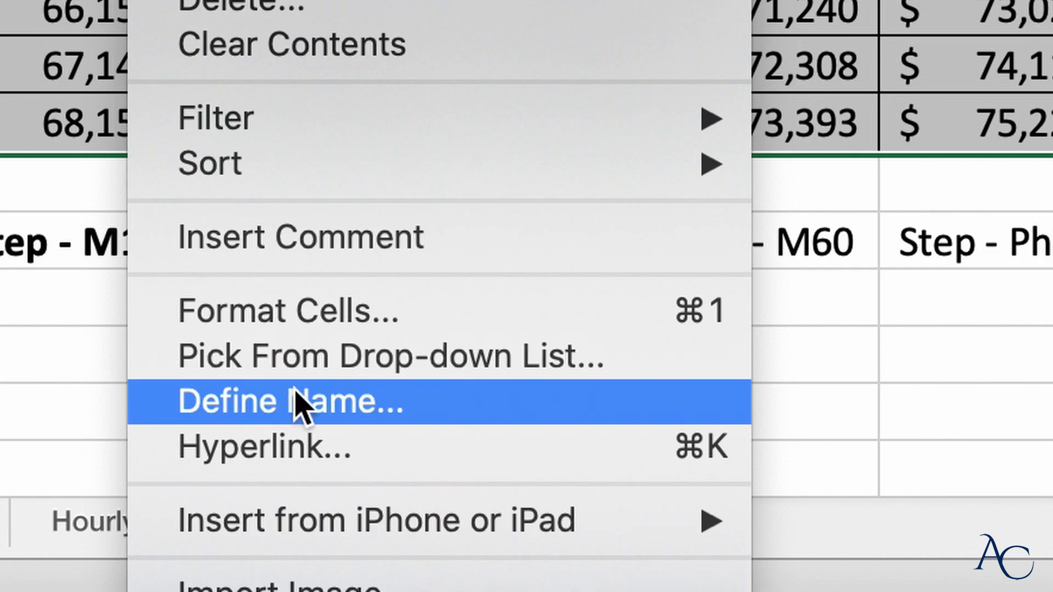
{"action": "left_click", "coordinate": [301, 406]}
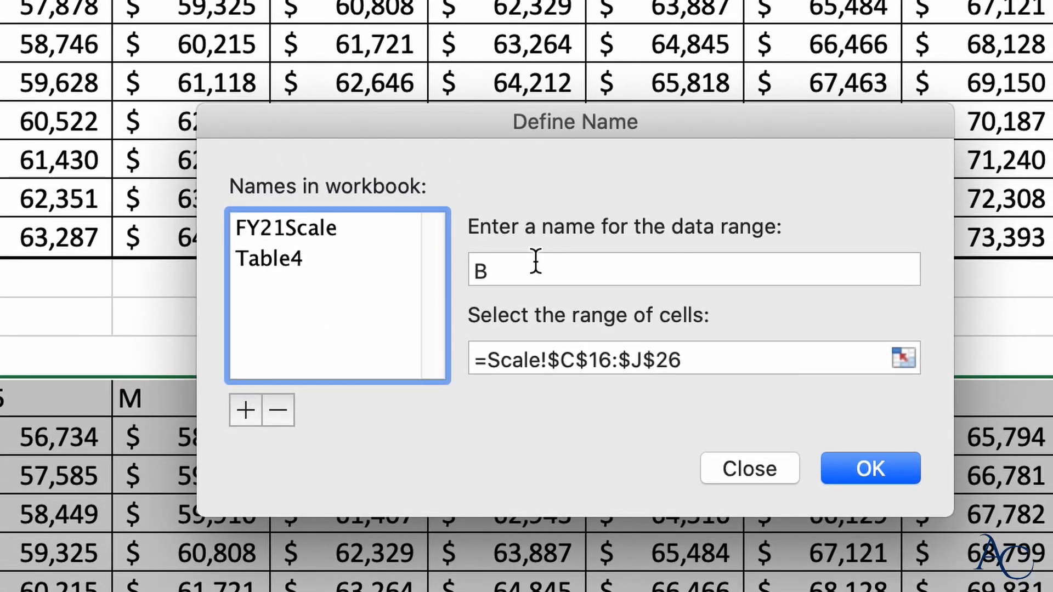
{"action": "left_click", "coordinate": [420, 329]}
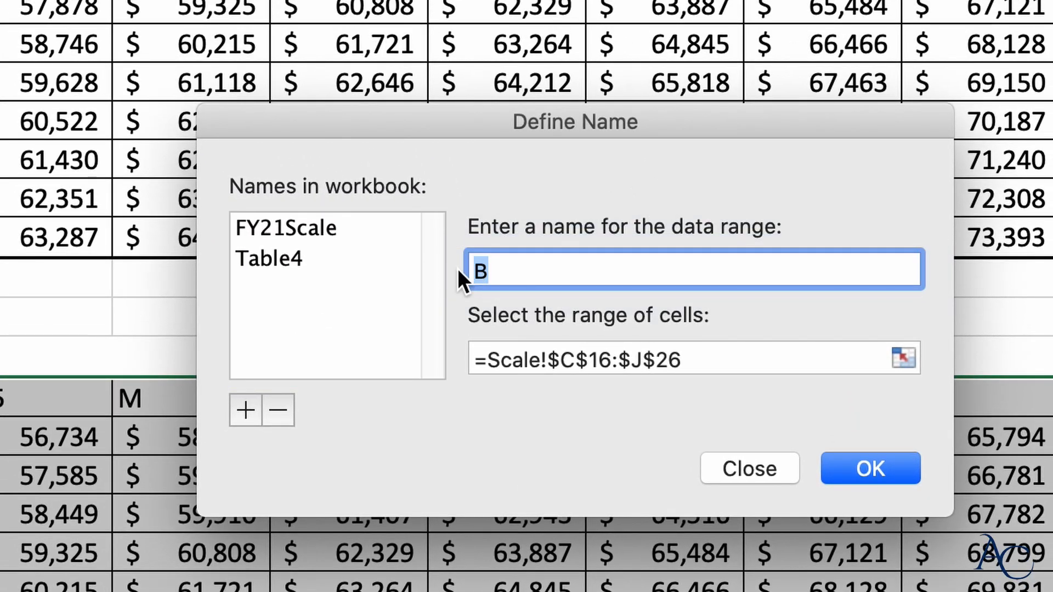
{"action": "type", "text": "FY22"}
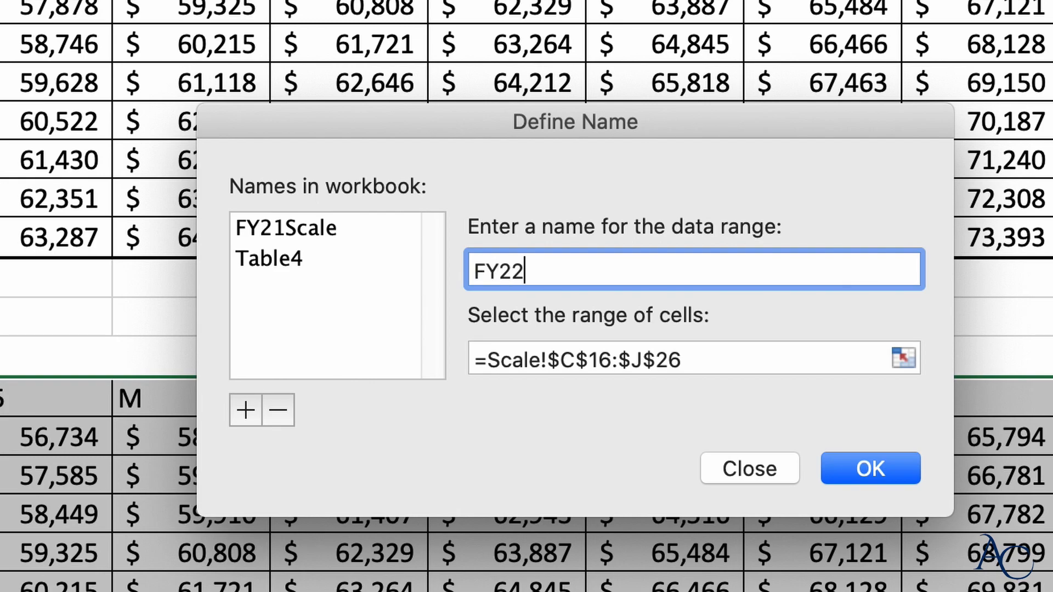
{"action": "type", "text": "Scale"}
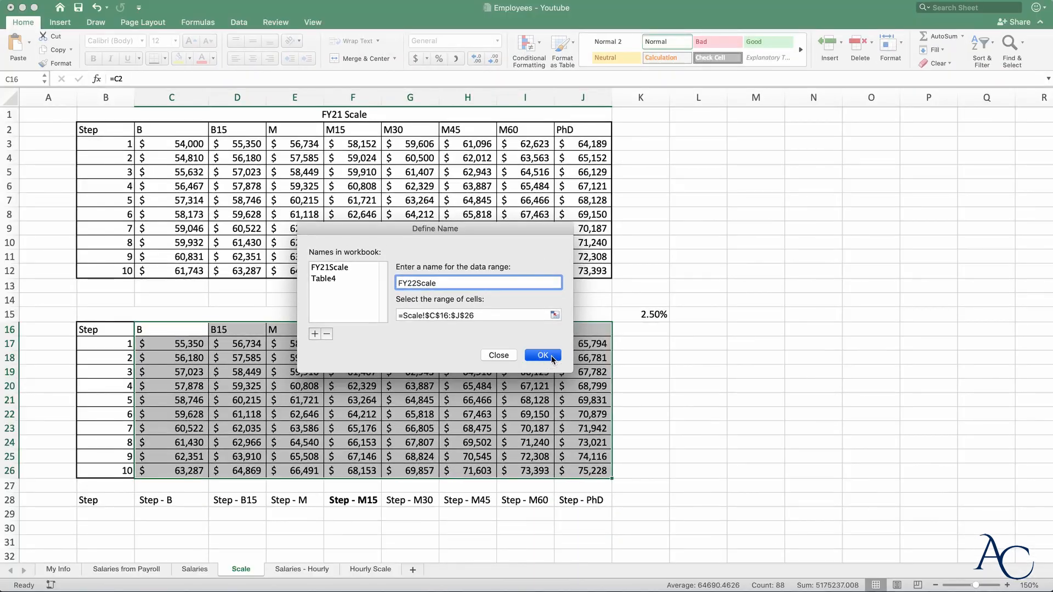
{"action": "left_click", "coordinate": [870, 469]}
{"action": "left_click", "coordinate": [687, 301]}
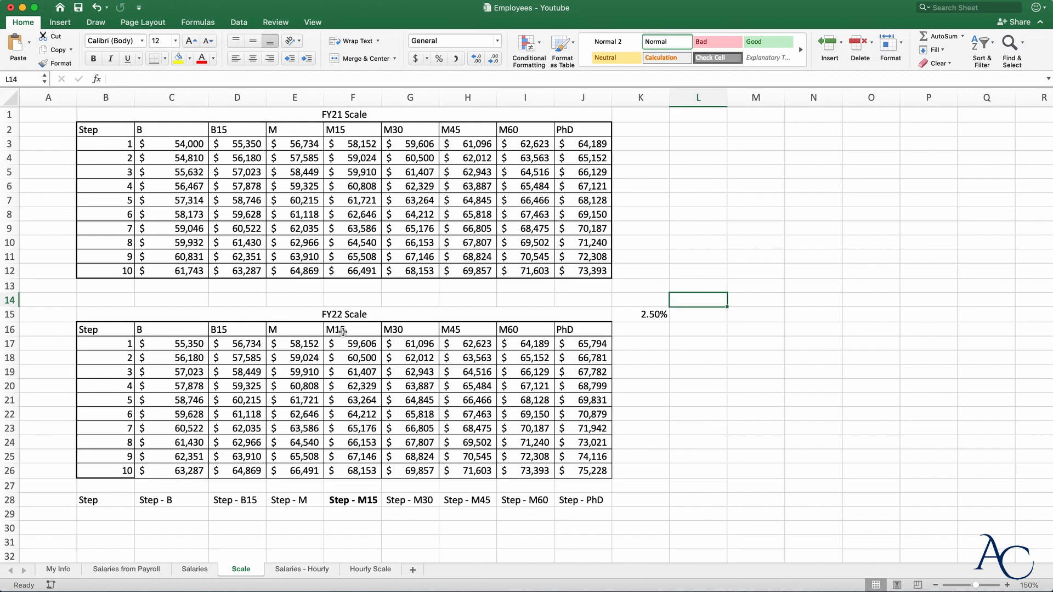
Define the name FY22Increase for the percentage cell K15 that the FY22 scale formulas refer to
{"action": "left_click", "coordinate": [196, 346]}
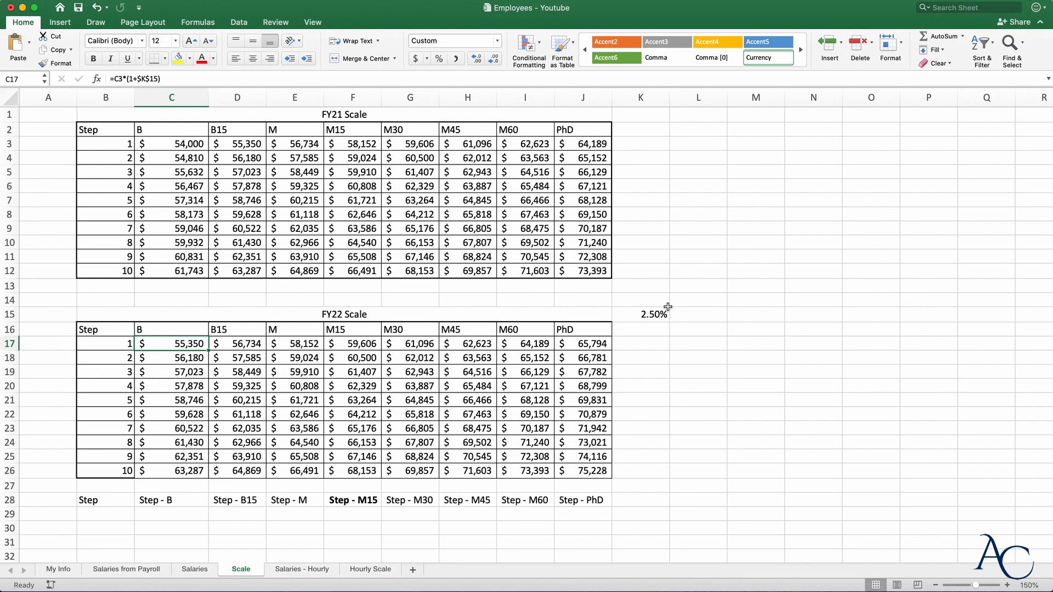
{"action": "left_click", "coordinate": [649, 314]}
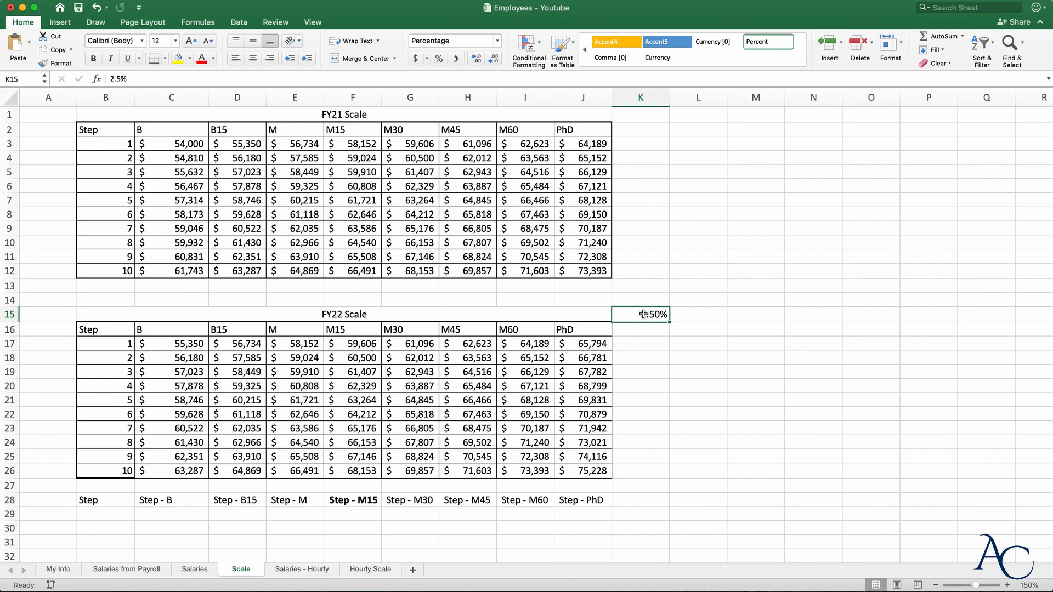
{"action": "right_click", "coordinate": [643, 314]}
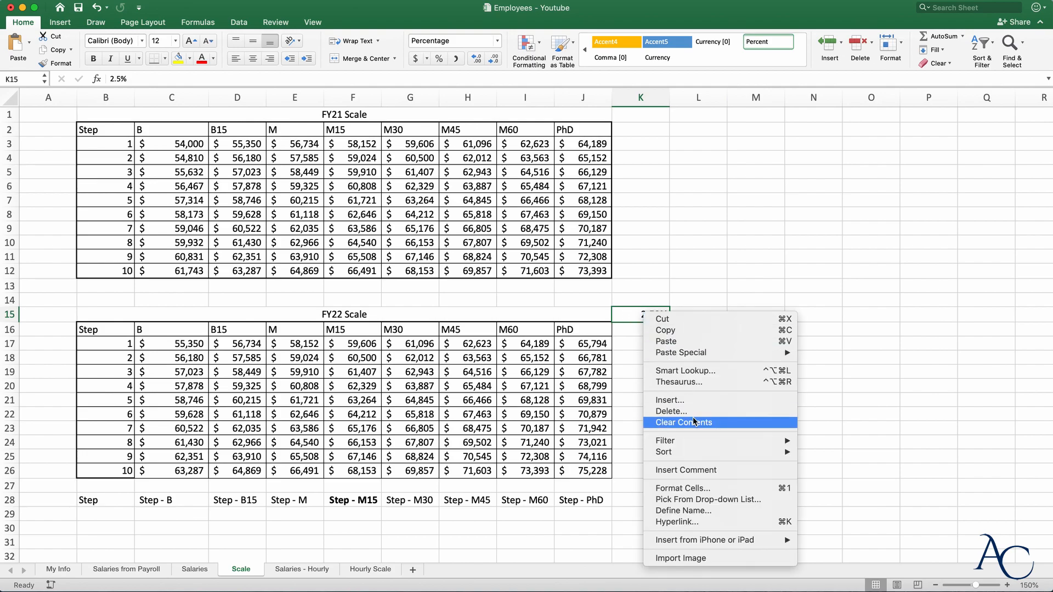
{"action": "left_click", "coordinate": [695, 511]}
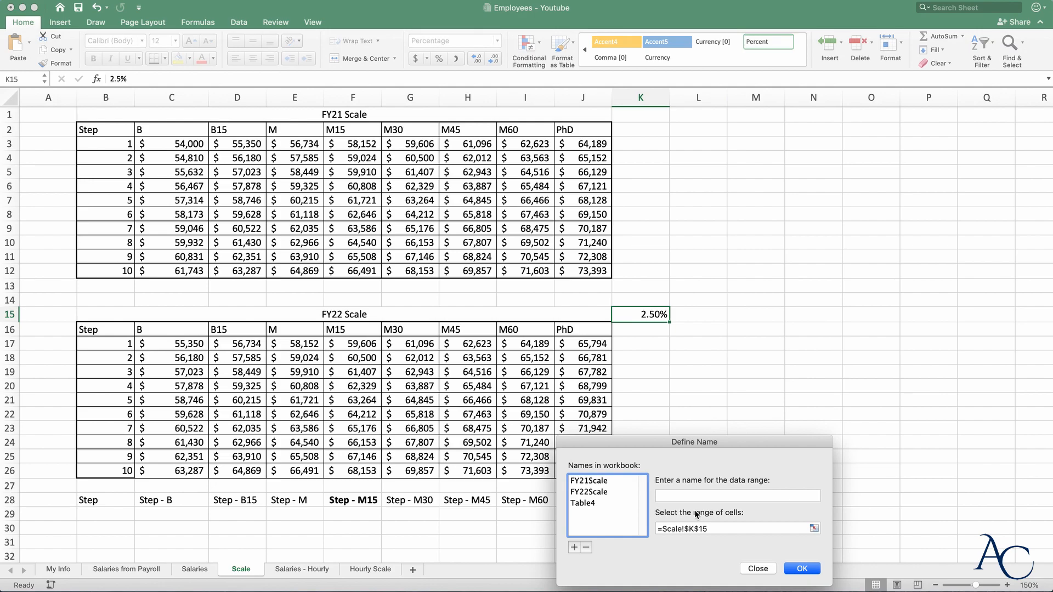
{"action": "left_click_drag", "start_coordinate": [692, 448], "coordinate": [405, 176]}
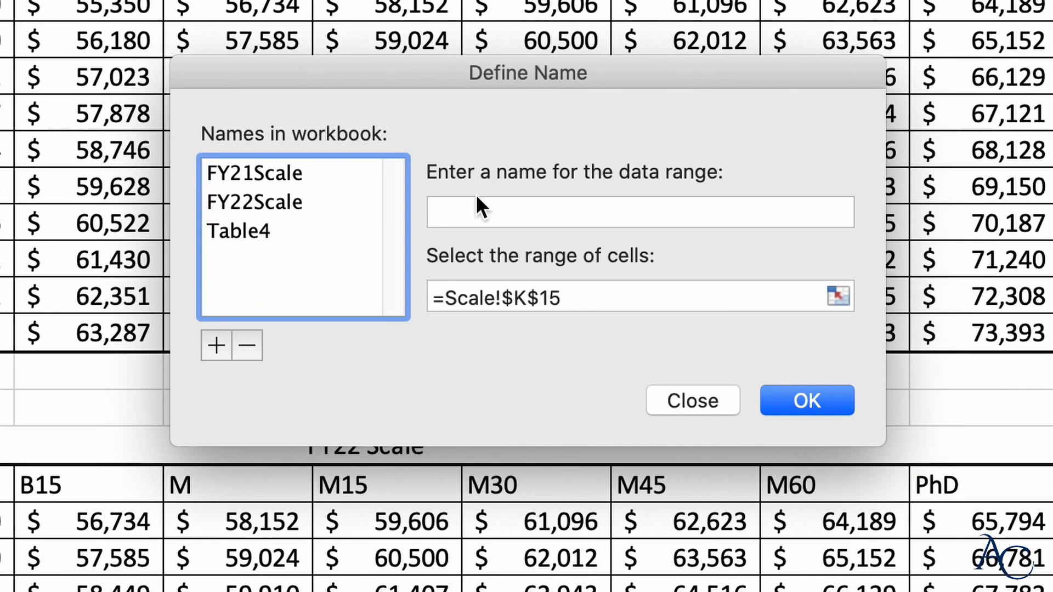
{"action": "left_click", "coordinate": [387, 225]}
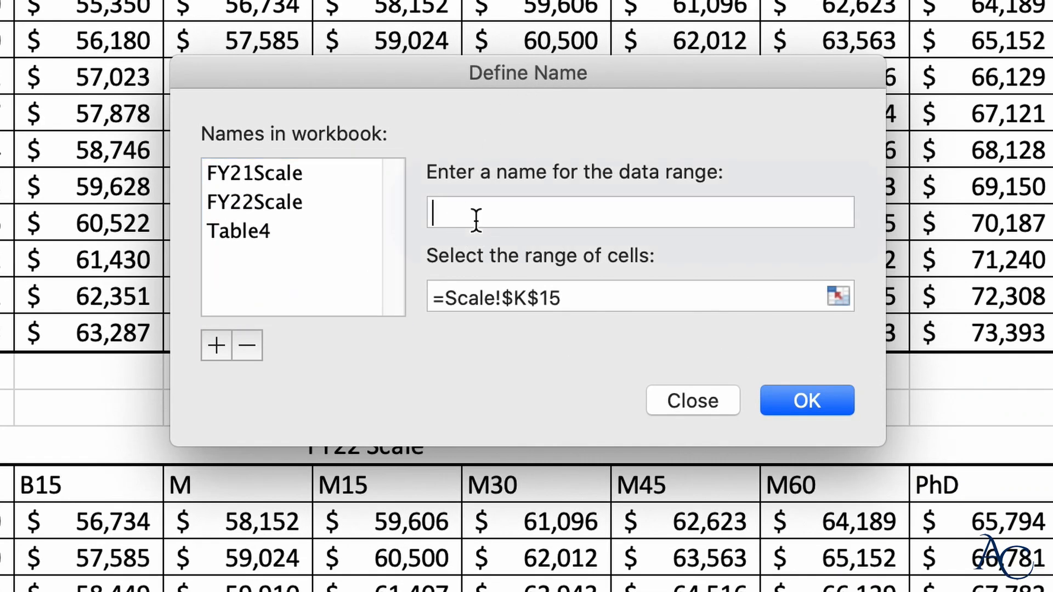
{"action": "type", "text": "FY"}
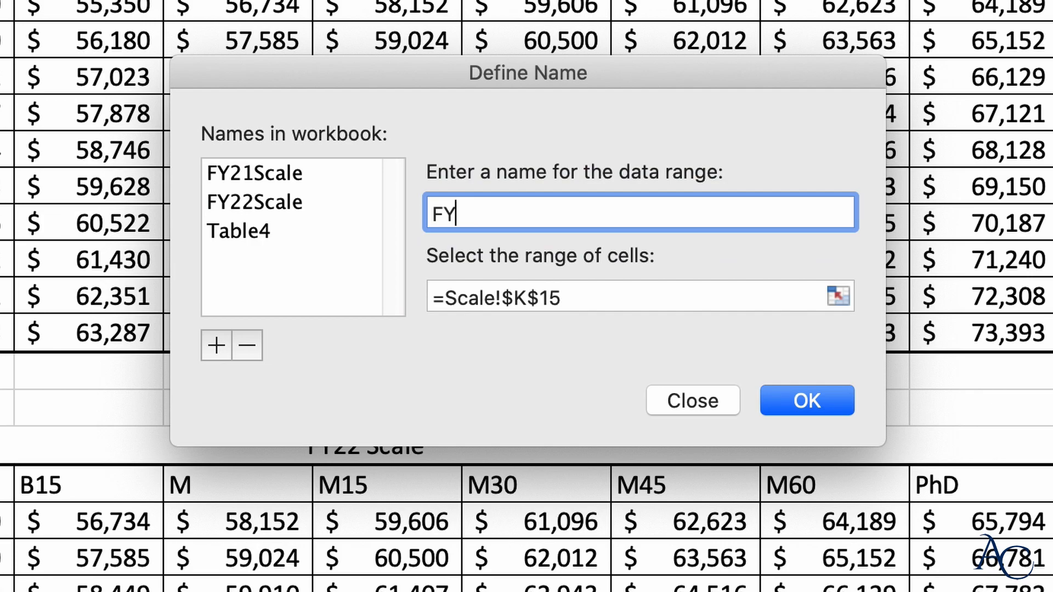
{"action": "type", "text": "22Increase"}
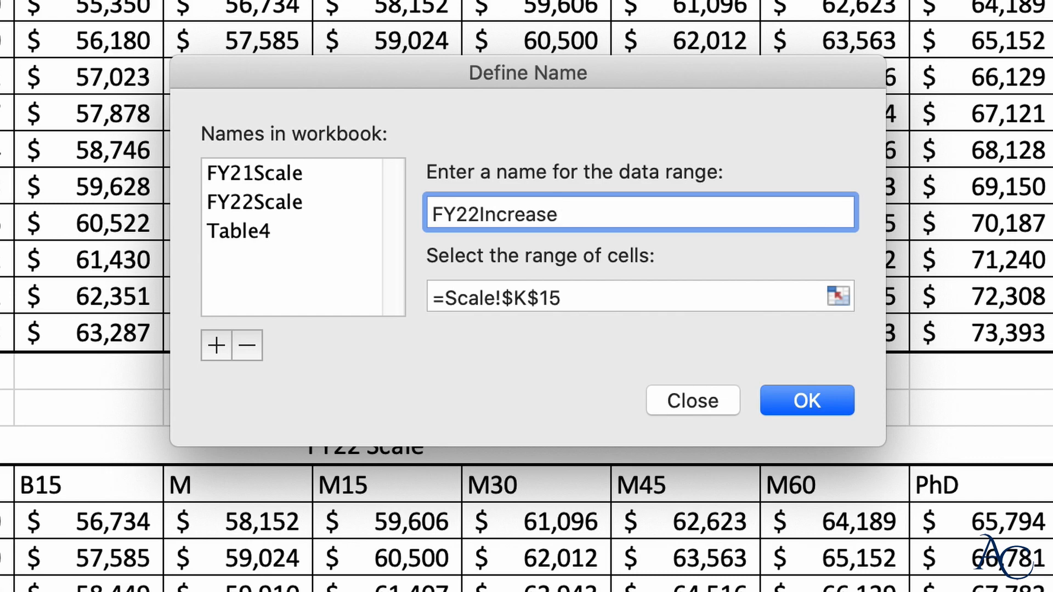
{"action": "left_click", "coordinate": [803, 401]}
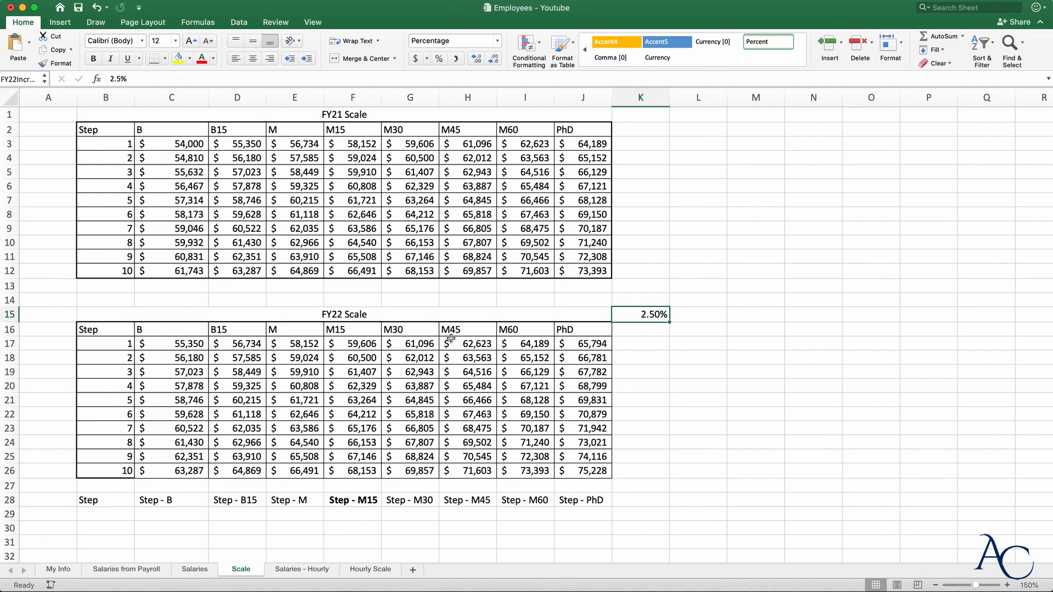
Replace the $K$15 reference in the C17 formula with the name FY22Increase, giving =C3*(1+FY22Increase)
{"action": "left_click", "coordinate": [186, 346]}
{"action": "double_click", "coordinate": [212, 322]}
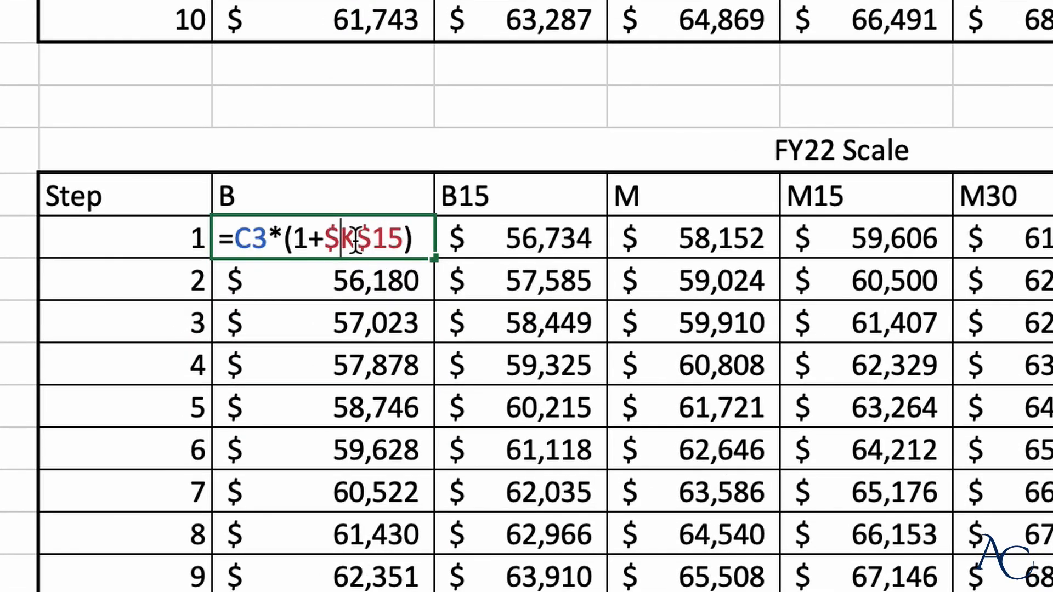
{"action": "left_click_drag", "start_coordinate": [206, 318], "coordinate": [229, 318]}
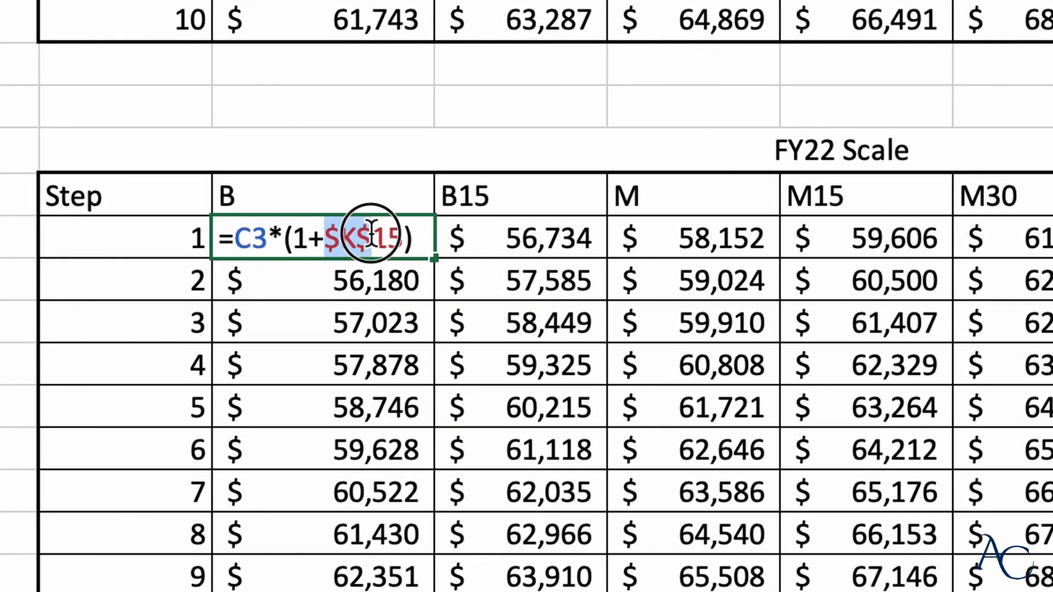
{"action": "left_click_drag", "start_coordinate": [370, 233], "coordinate": [400, 235]}
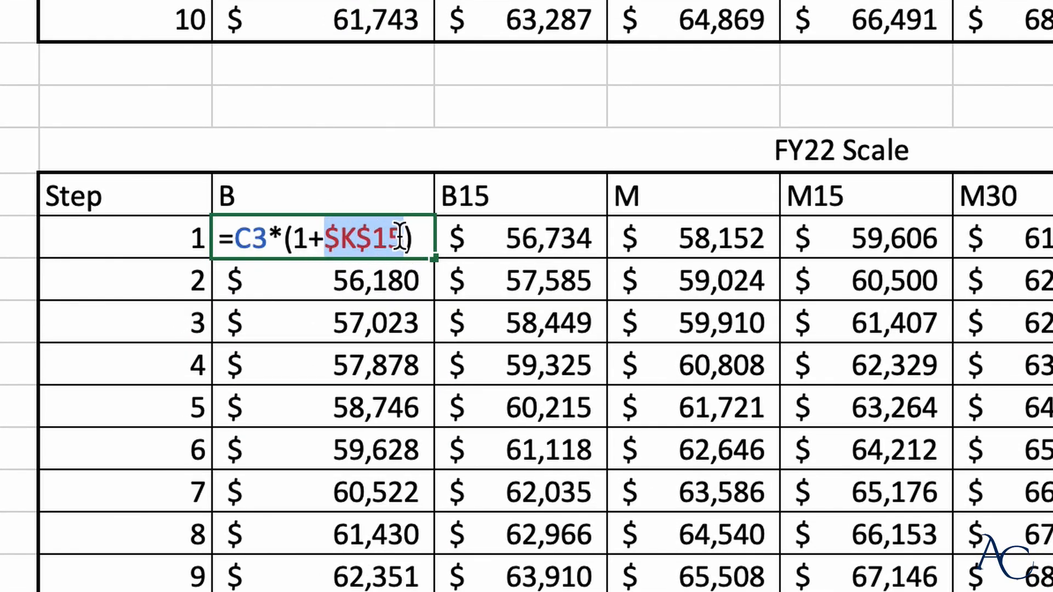
{"action": "key", "text": "BackSpace"}
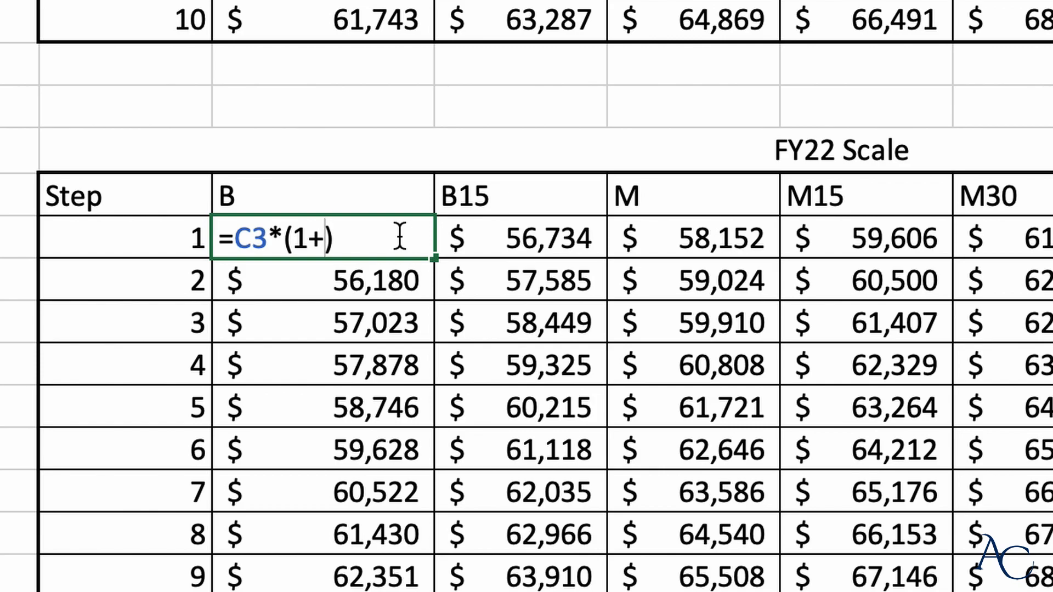
{"action": "type", "text": "fy22"}
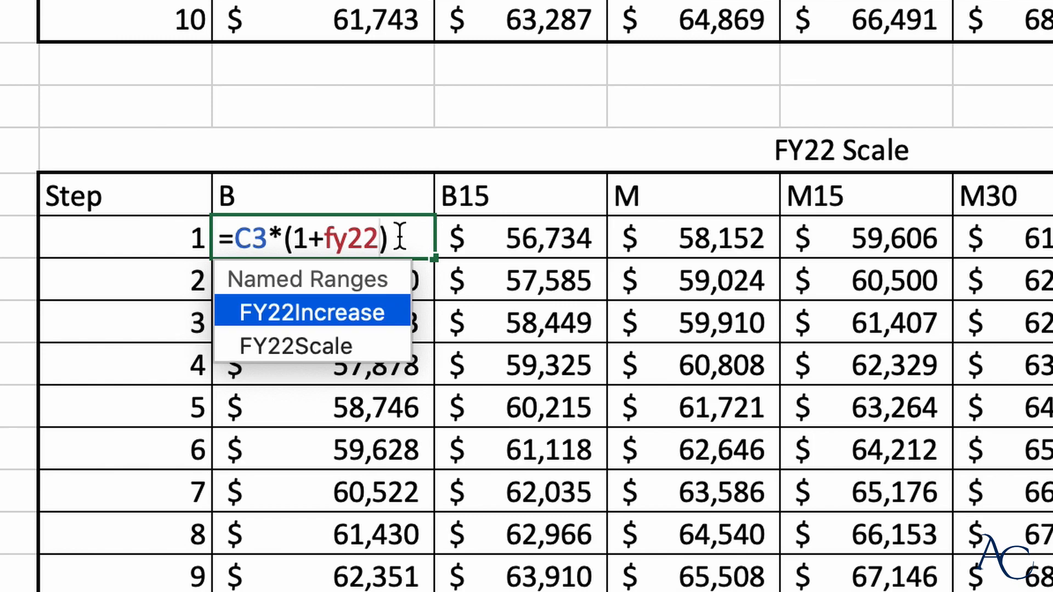
{"action": "key", "text": "Tab"}
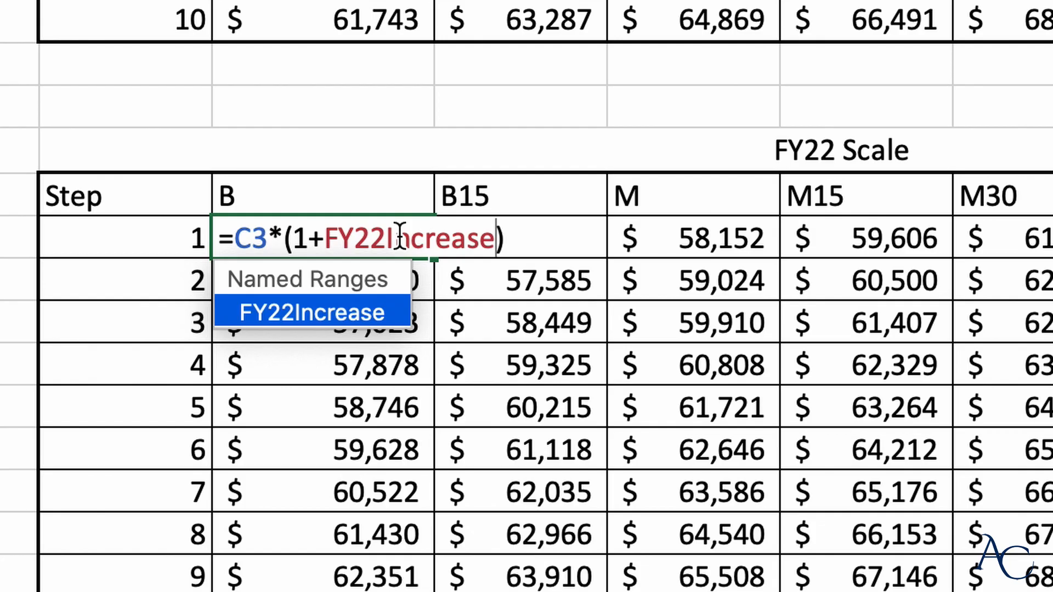
{"action": "key", "text": "Return"}
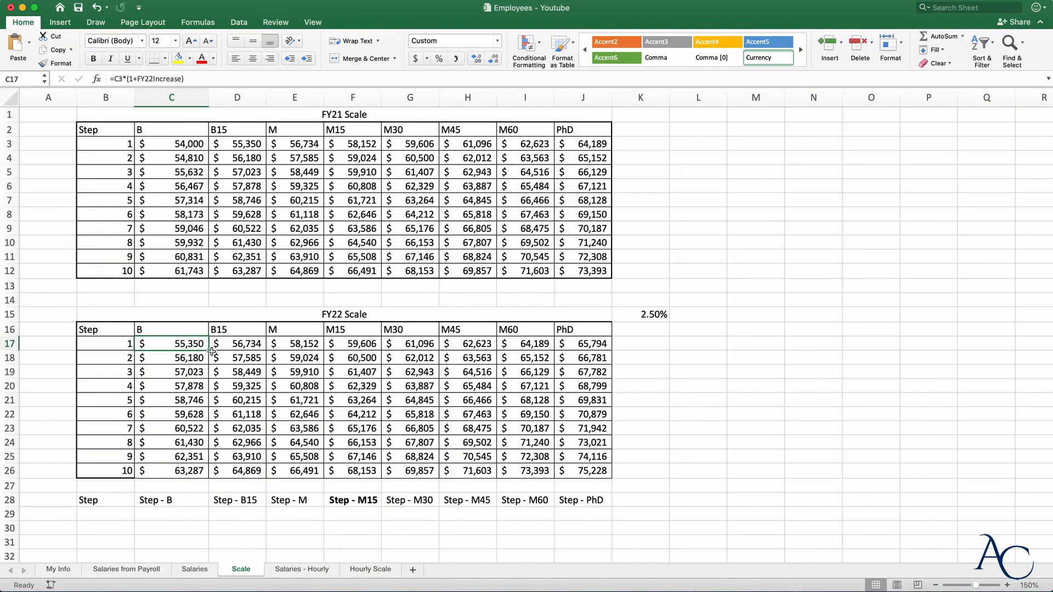
Fill the C17 formula through the whole FY22 scale to J26 and check several of the copied formulas
{"action": "left_click_drag", "start_coordinate": [210, 350], "coordinate": [603, 472]}
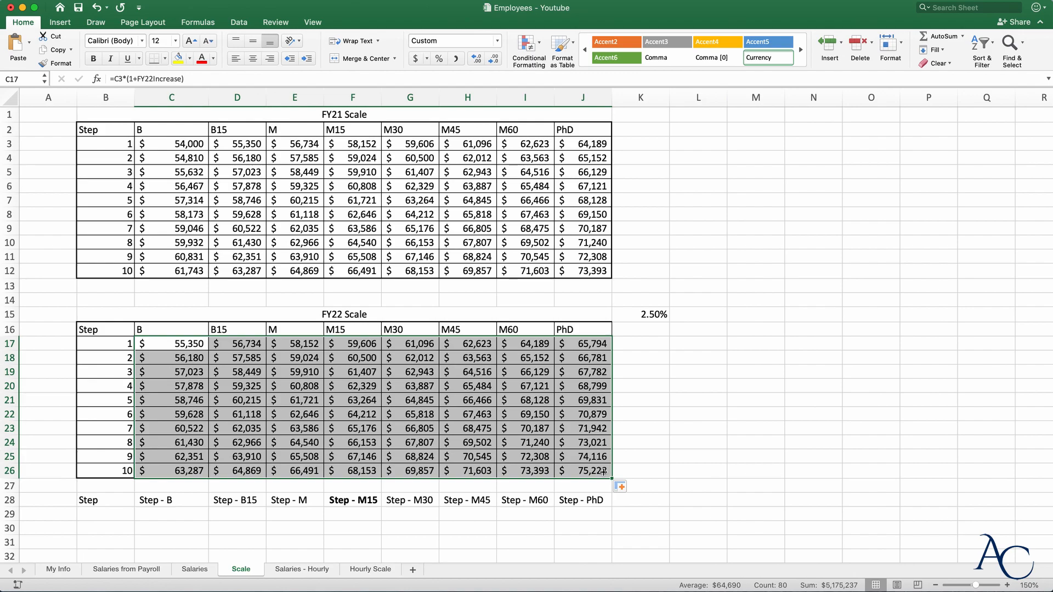
{"action": "left_click", "coordinate": [242, 401]}
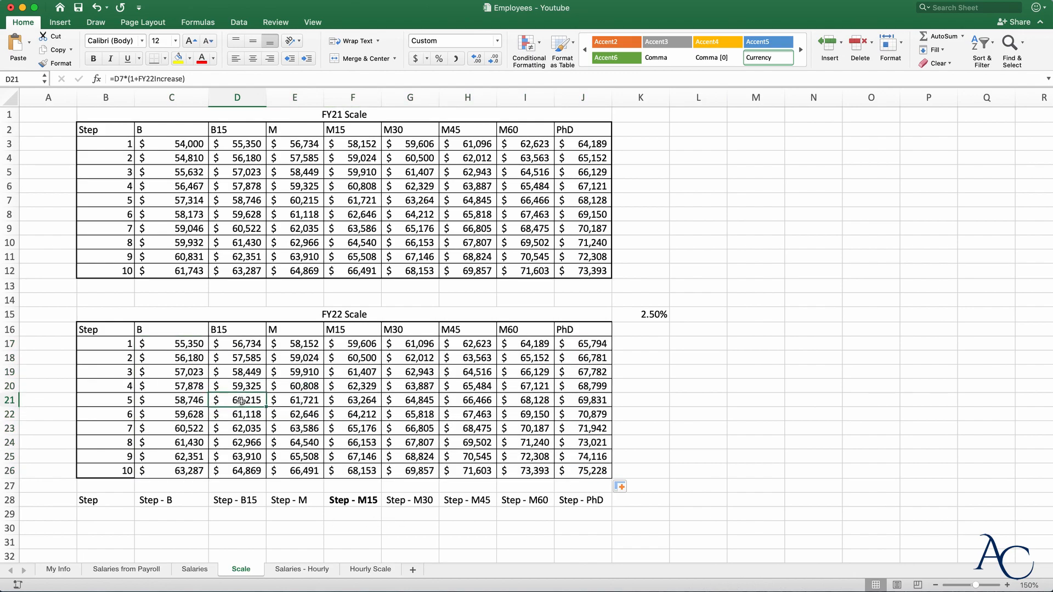
{"action": "double_click", "coordinate": [364, 401]}
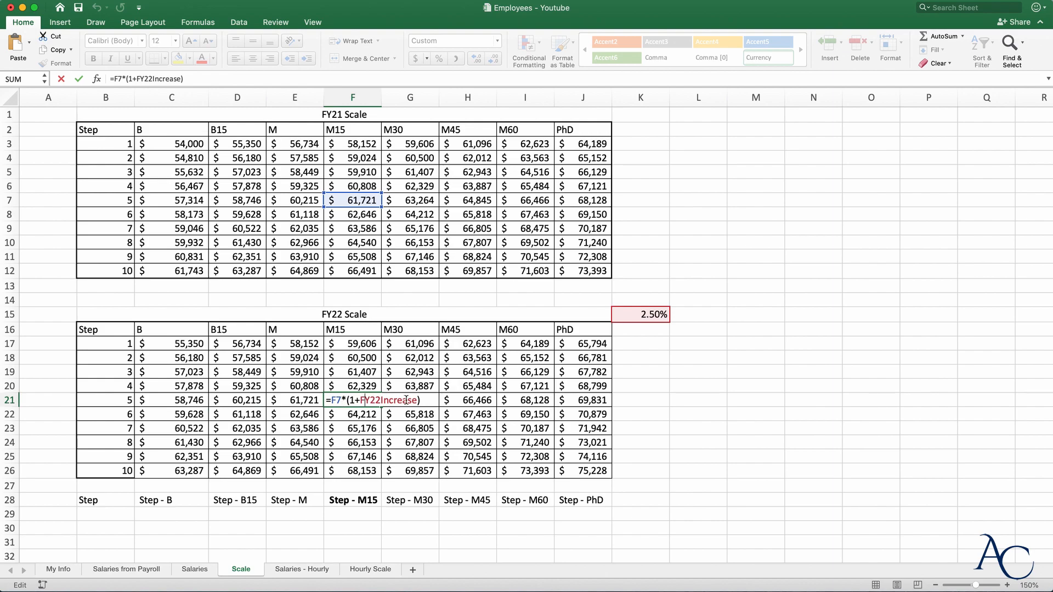
{"action": "left_click", "coordinate": [476, 443]}
{"action": "double_click", "coordinate": [476, 443]}
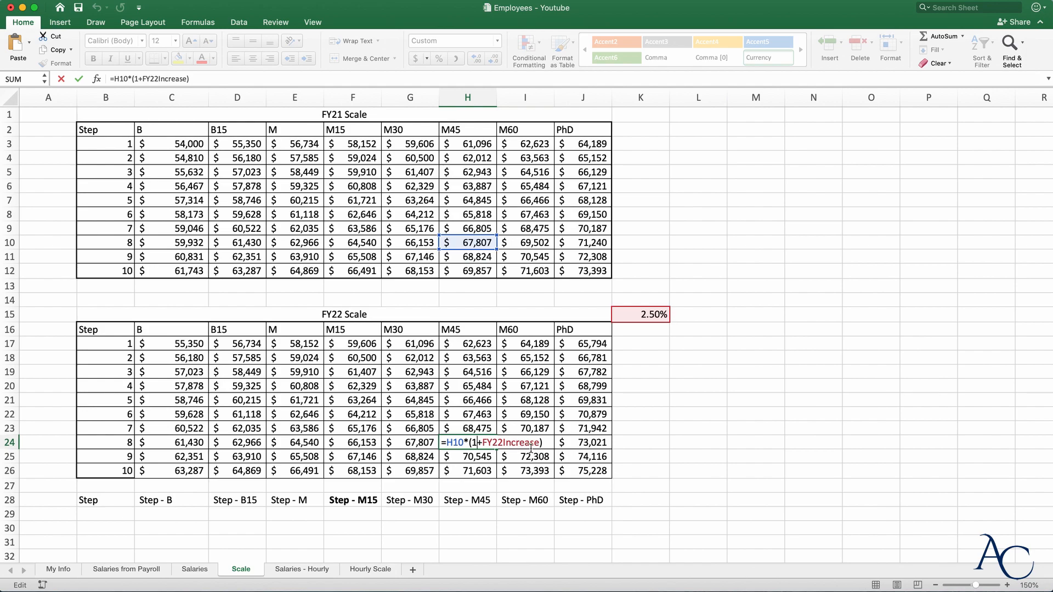
{"action": "key", "text": "Escape"}
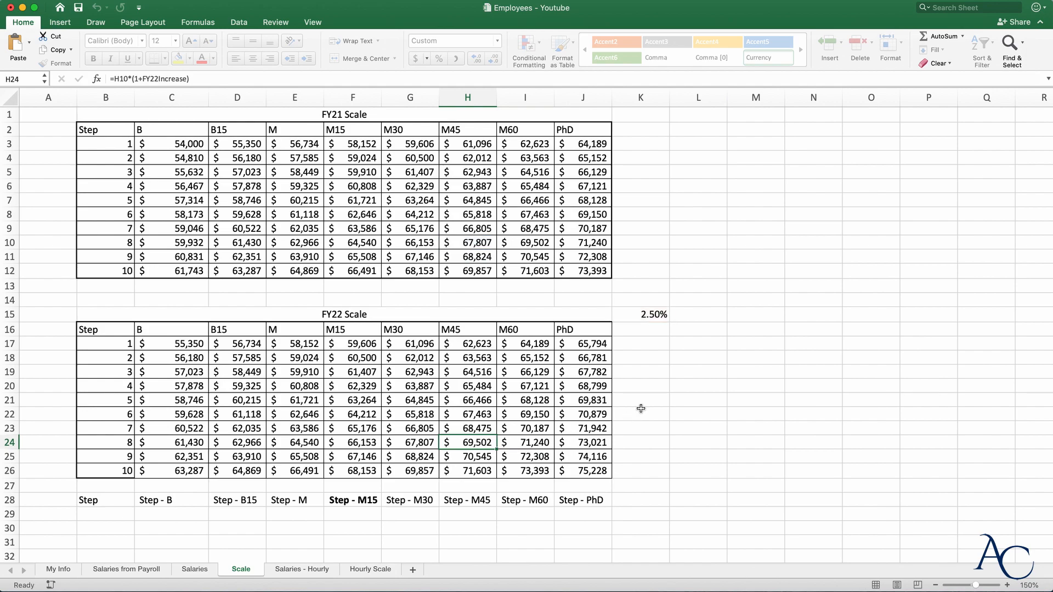
Define the name FY22PhD for the PhD column of the FY22 scale, J16:J26, header included
{"action": "scroll", "coordinate": [648, 397], "scroll_direction": "down", "scroll_amount": 3}
{"action": "left_click", "coordinate": [576, 262]}
{"action": "left_click_drag", "start_coordinate": [576, 261], "coordinate": [586, 403]}
{"action": "right_click", "coordinate": [584, 313]}
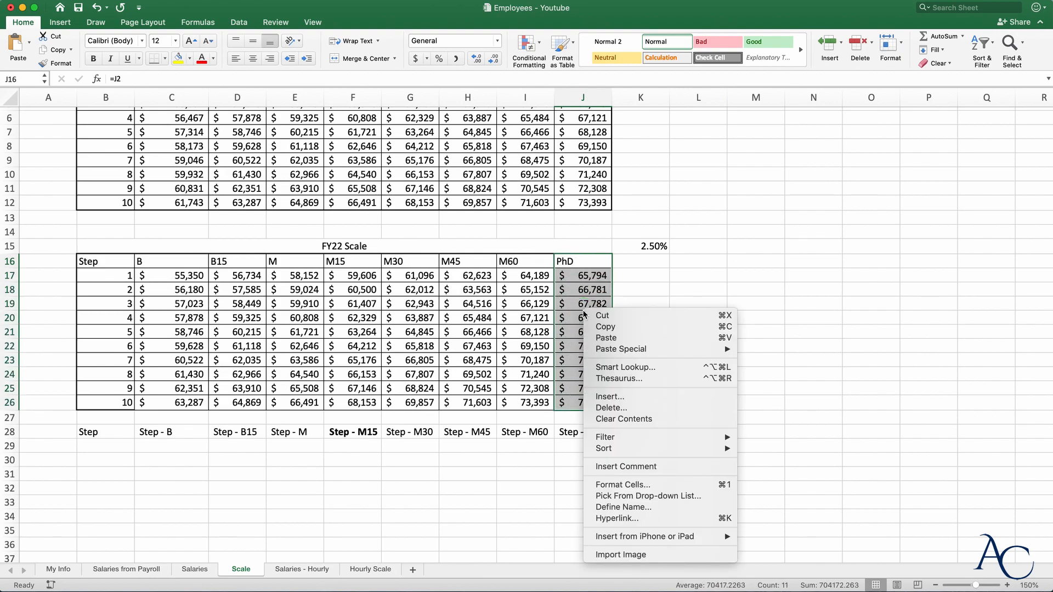
{"action": "left_click", "coordinate": [627, 508]}
{"action": "left_click_drag", "start_coordinate": [602, 439], "coordinate": [357, 262]}
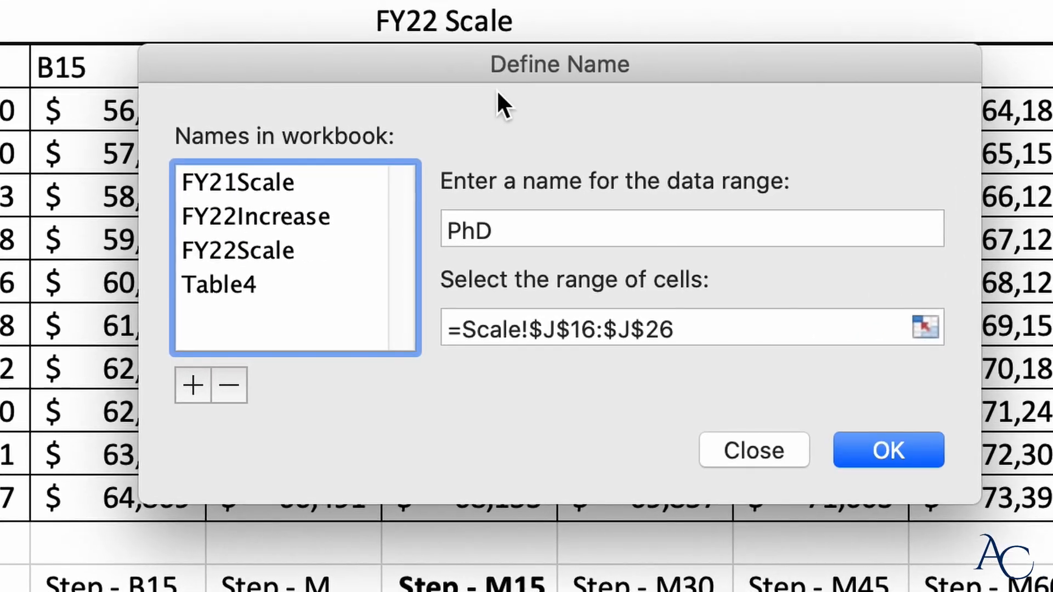
{"action": "left_click", "coordinate": [492, 239]}
{"action": "key", "text": "Left"}
{"action": "key", "text": "Left"}
{"action": "key", "text": "Left"}
{"action": "type", "text": "FY22"}
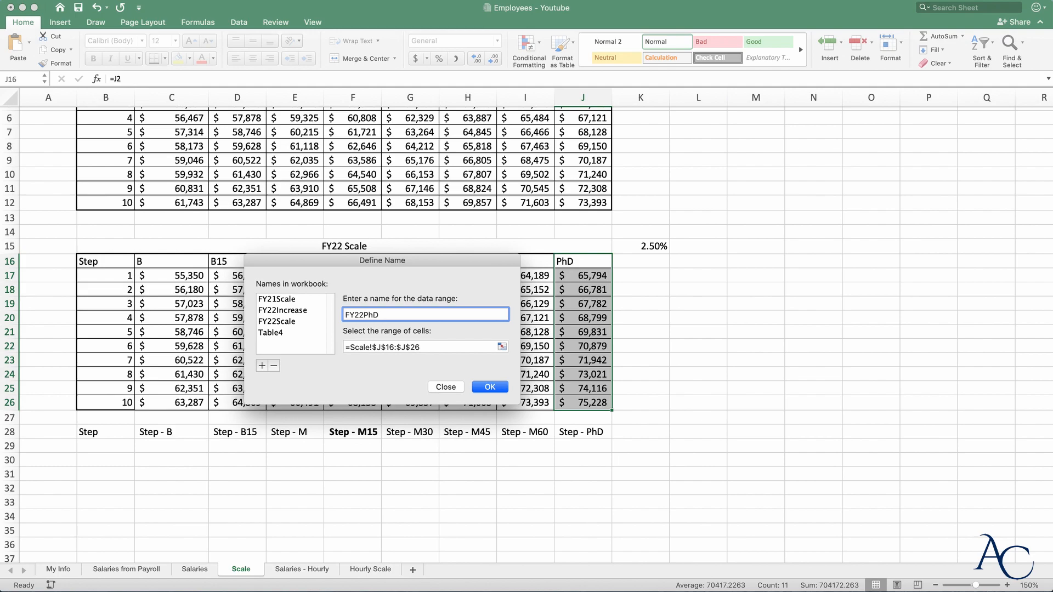
{"action": "left_click", "coordinate": [490, 387]}
Enter a formula in M16 averaging the FY22 M60 column by its cell references, I16:I26, and clear the cell again
{"action": "left_click", "coordinate": [747, 304]}
{"action": "left_click", "coordinate": [752, 267]}
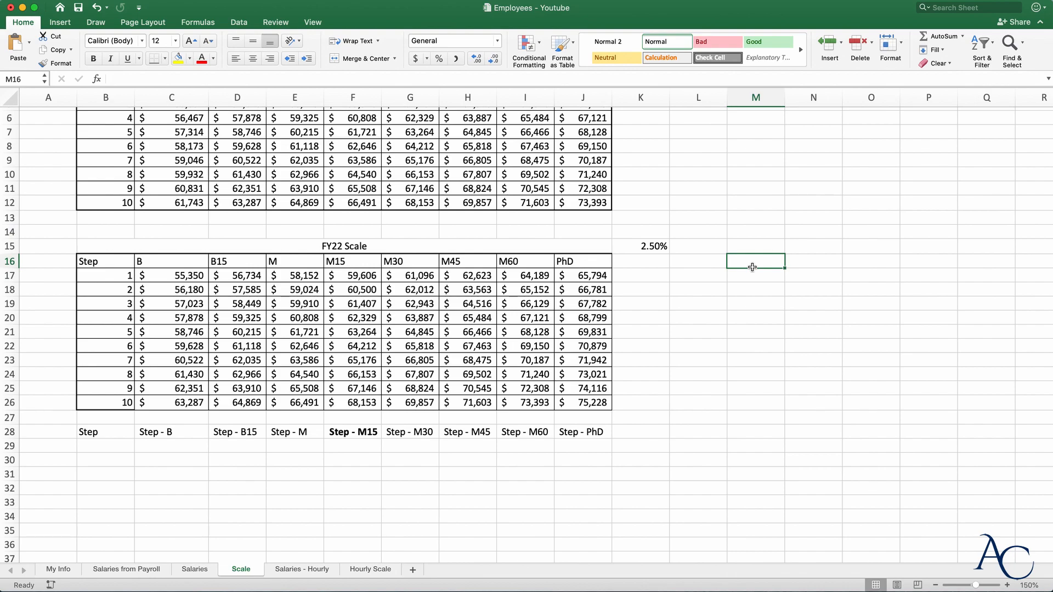
{"action": "type", "text": "="}
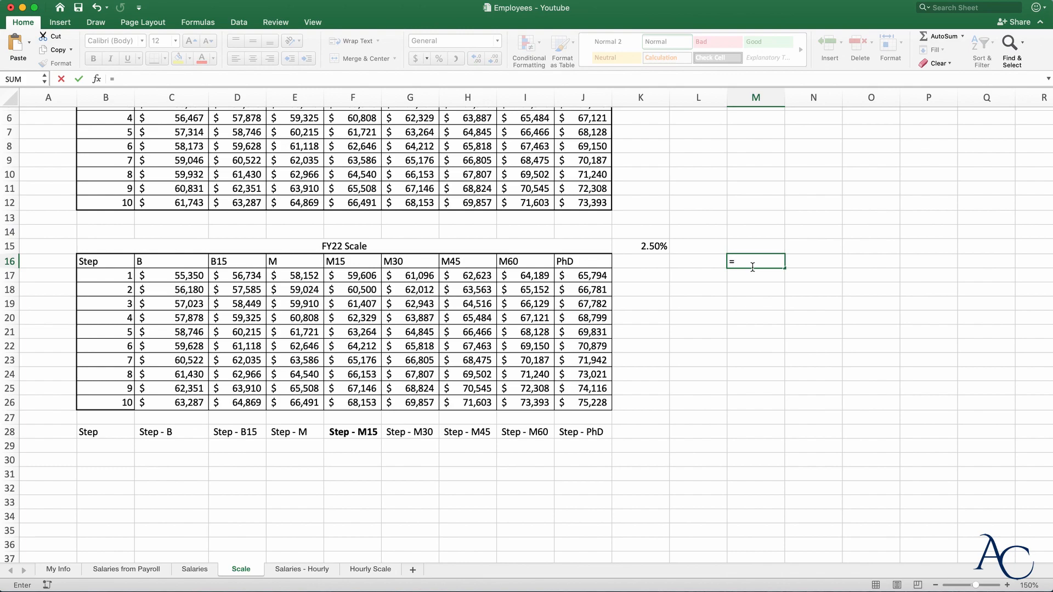
{"action": "type", "text": "aver"}
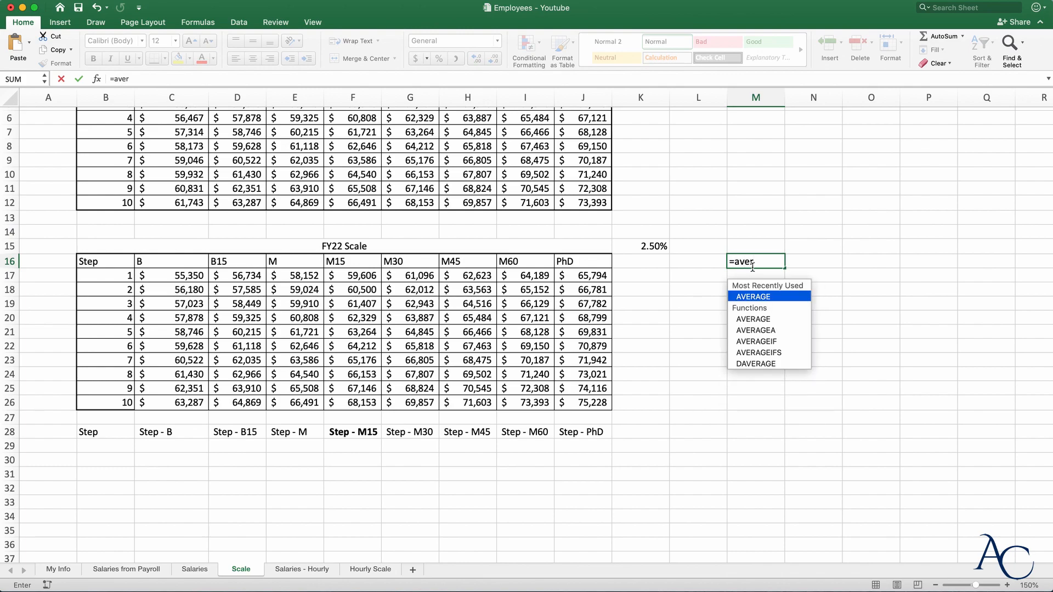
{"action": "key", "text": "Tab"}
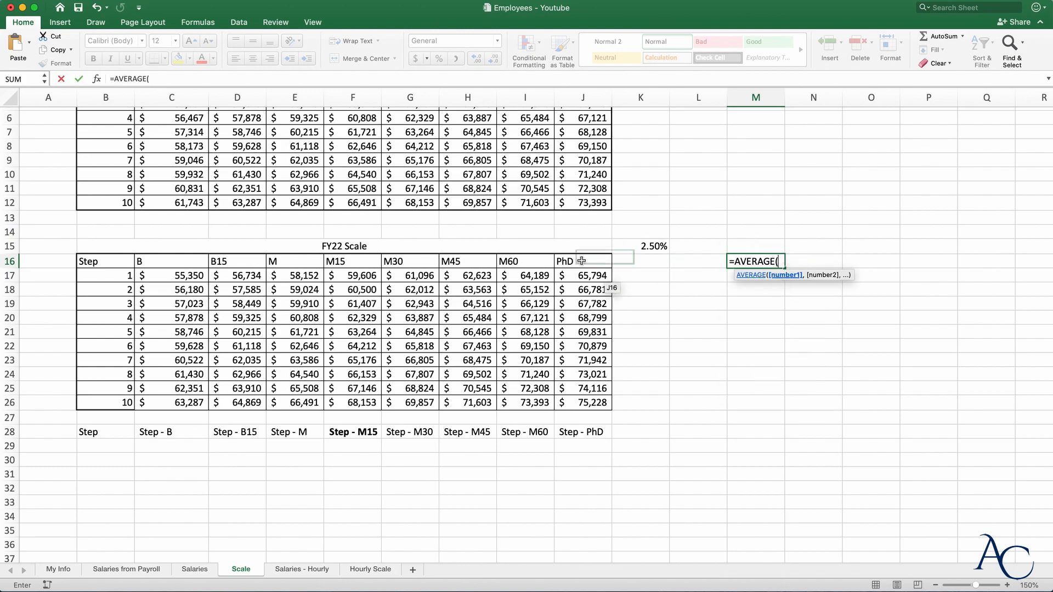
{"action": "left_click_drag", "start_coordinate": [589, 262], "coordinate": [584, 403]}
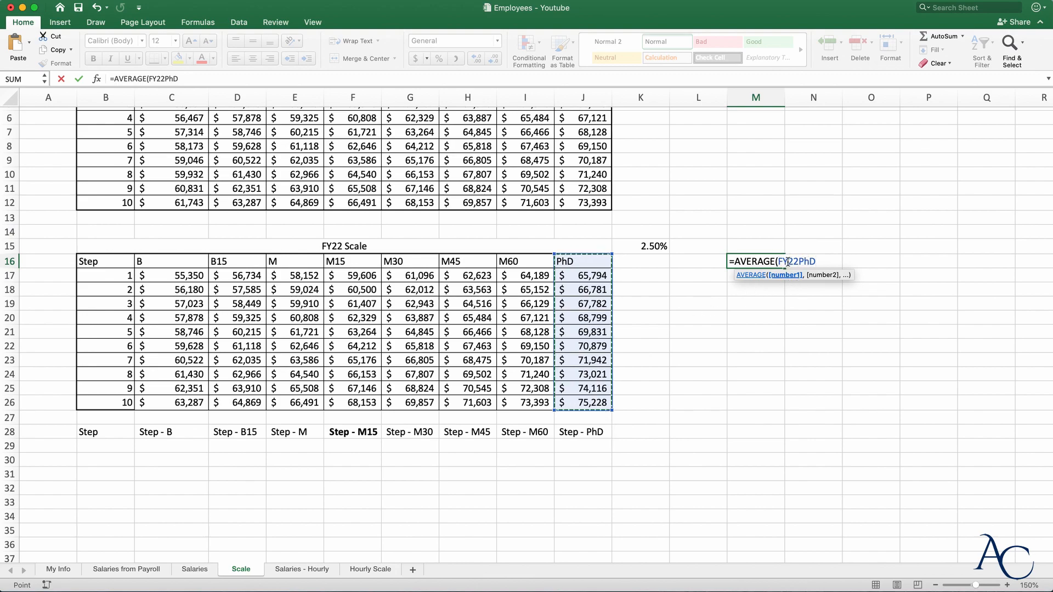
{"action": "left_click", "coordinate": [588, 261]}
{"action": "left_click_drag", "start_coordinate": [543, 264], "coordinate": [523, 400]}
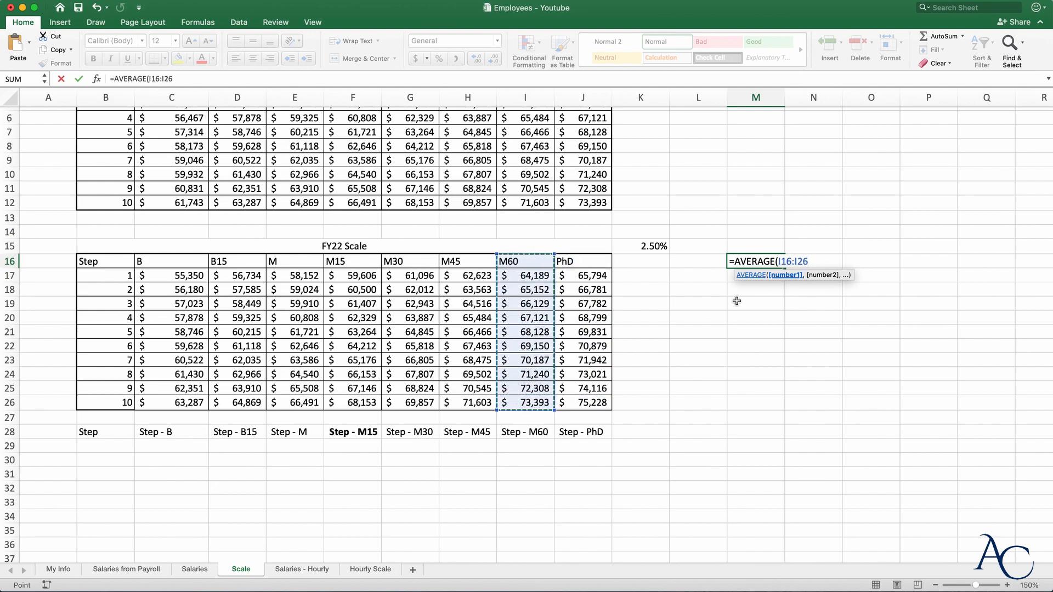
{"action": "left_click", "coordinate": [811, 262]}
{"action": "type", "text": ")"}
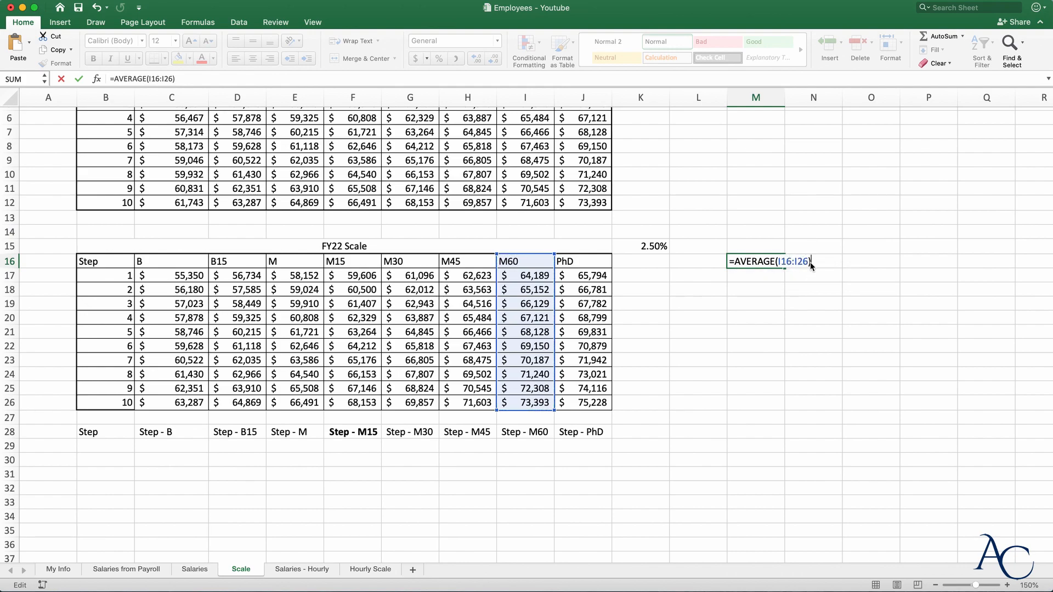
{"action": "key", "text": "Return"}
{"action": "left_click", "coordinate": [773, 260]}
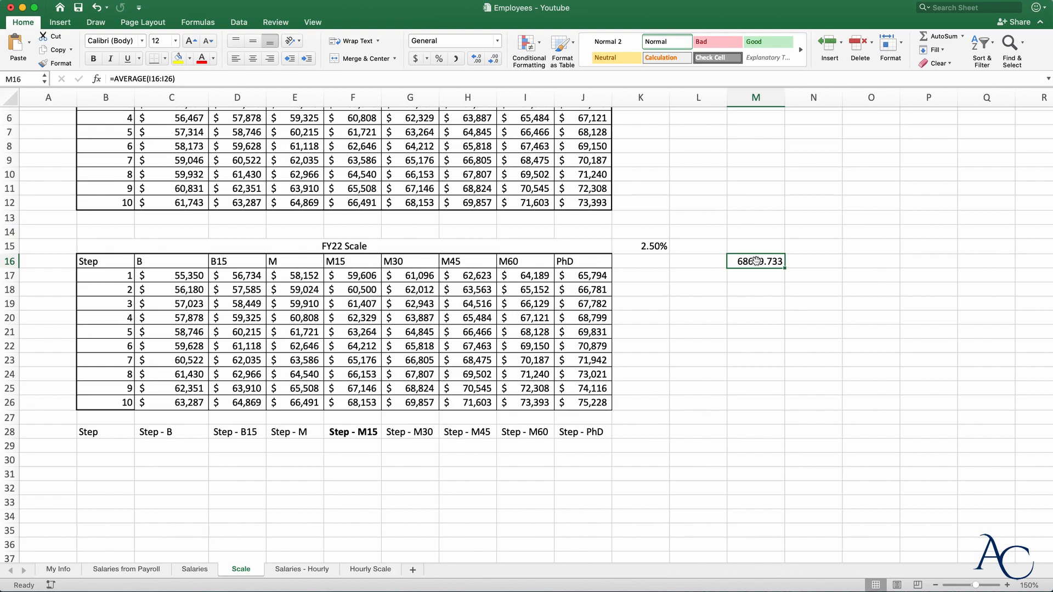
{"action": "key", "text": "Delete"}
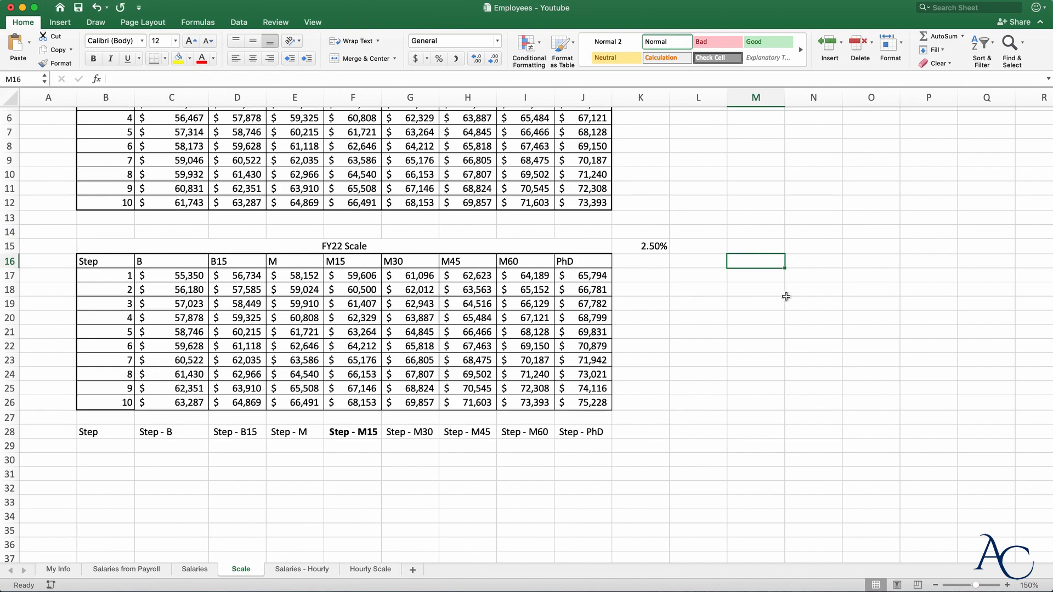
Try to enter an AVERAGE formula in M16 that refers to the named range FY22PhD
{"action": "type", "text": "="}
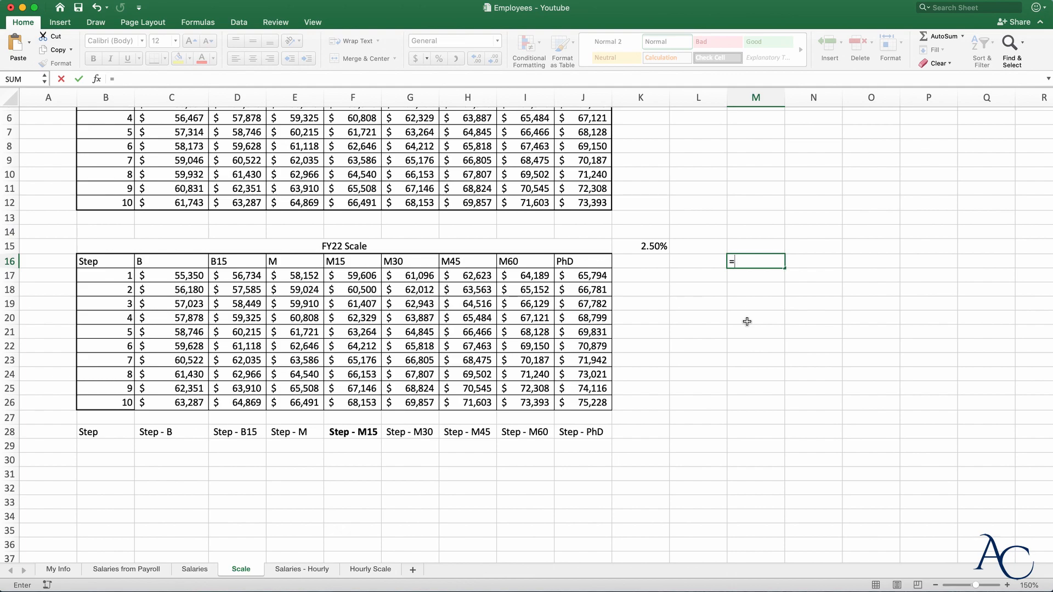
{"action": "type", "text": "aver"}
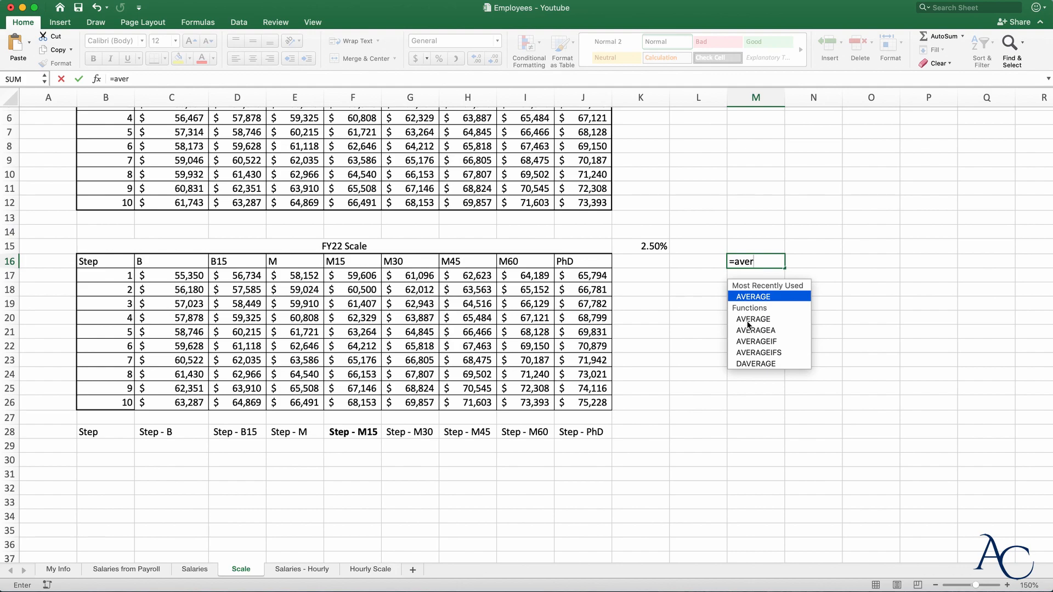
{"action": "key", "text": "Tab"}
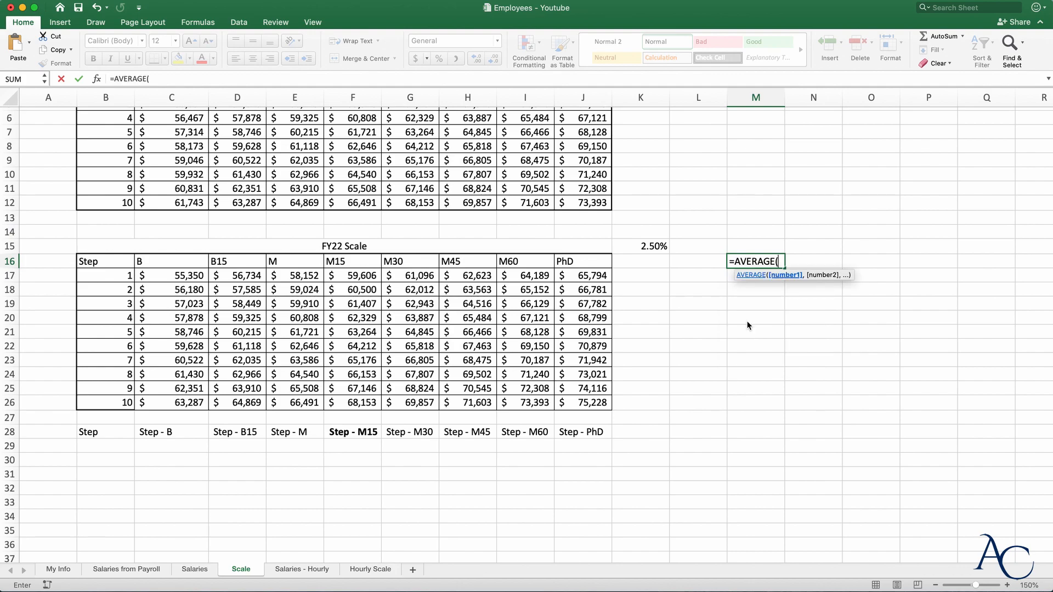
{"action": "type", "text": "Fy22"}
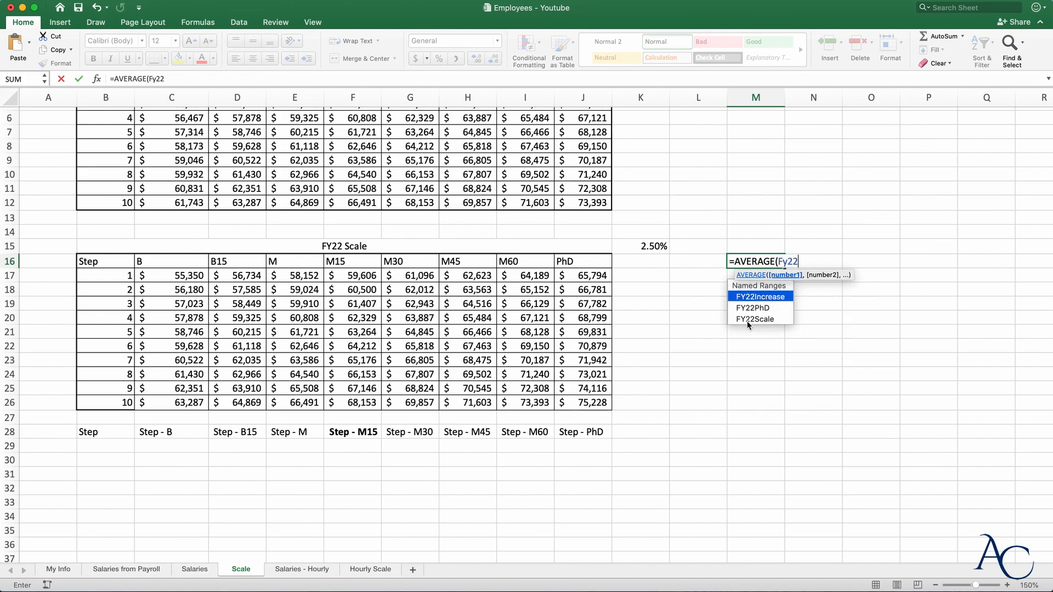
{"action": "key", "text": "Down"}
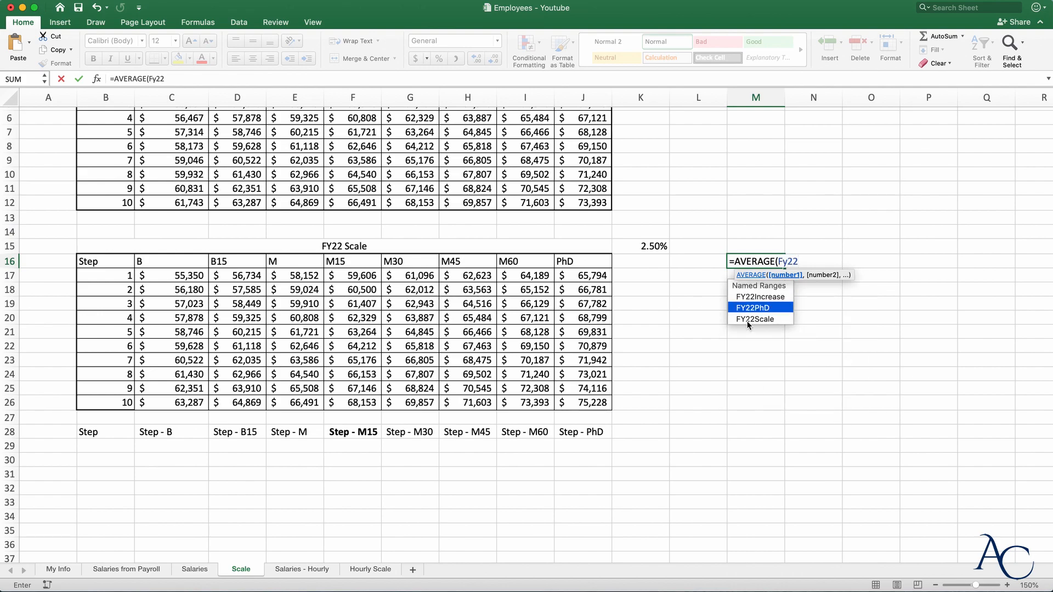
{"action": "key", "text": "Return"}
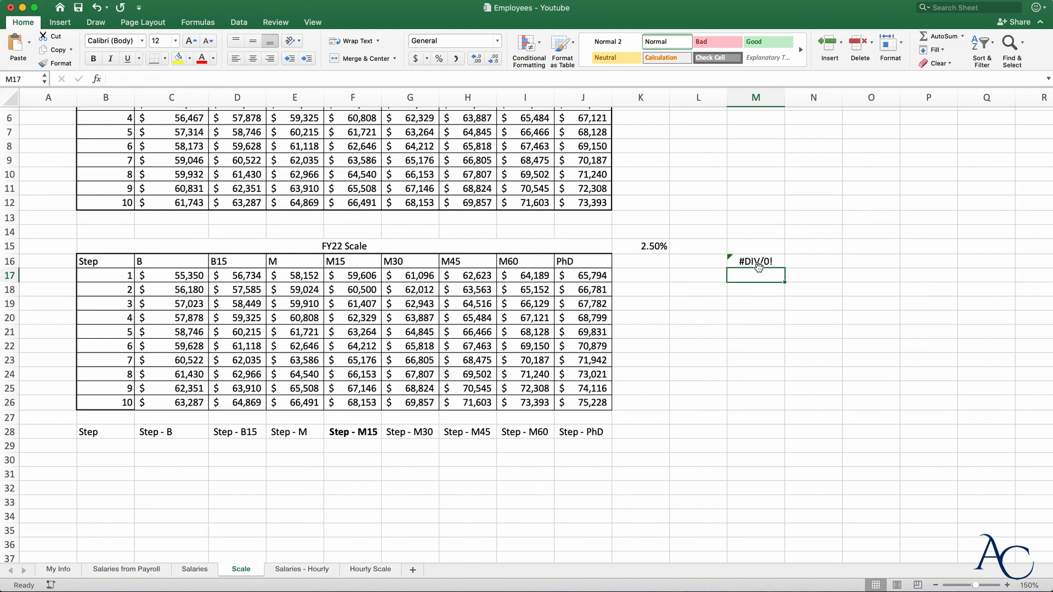
Correct the range name in the M16 formula so that it reads =AVERAGE(FY22PhD)
{"action": "double_click", "coordinate": [758, 263]}
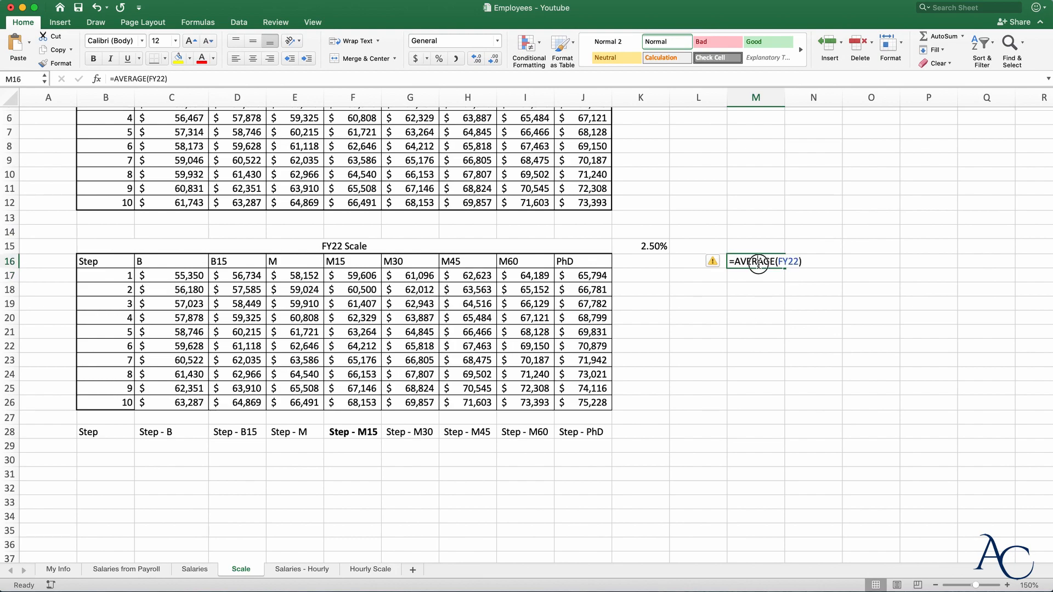
{"action": "left_click", "coordinate": [799, 262]}
{"action": "type", "text": "ph"}
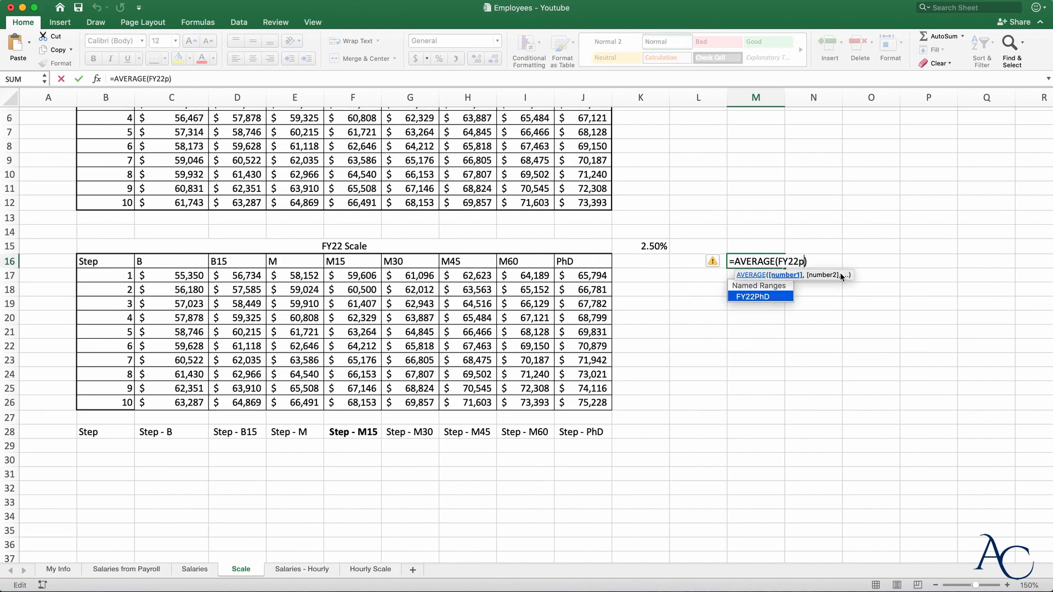
{"action": "key", "text": "Tab"}
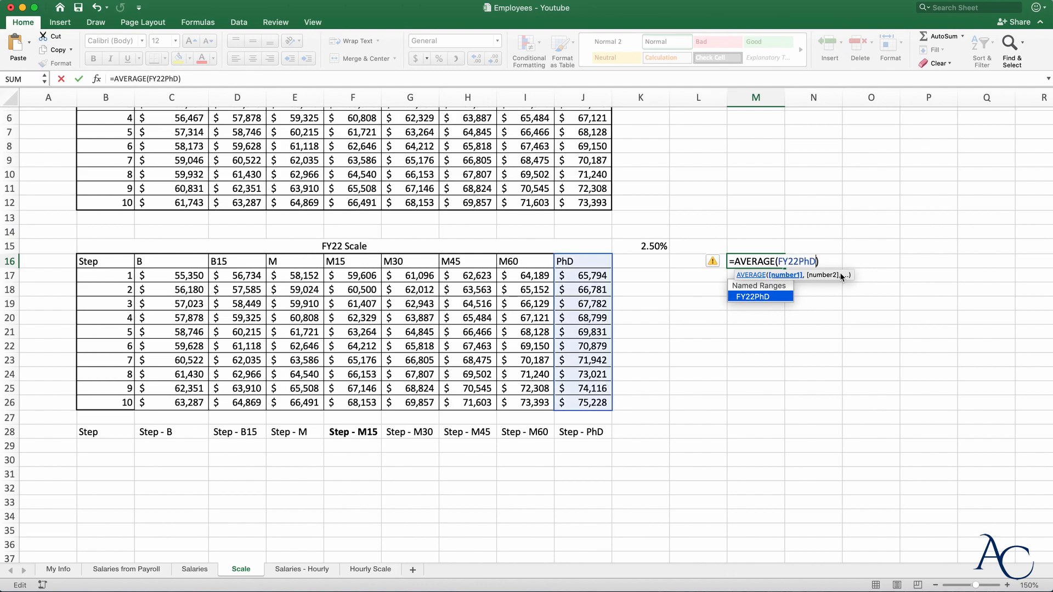
{"action": "key", "text": "Return"}
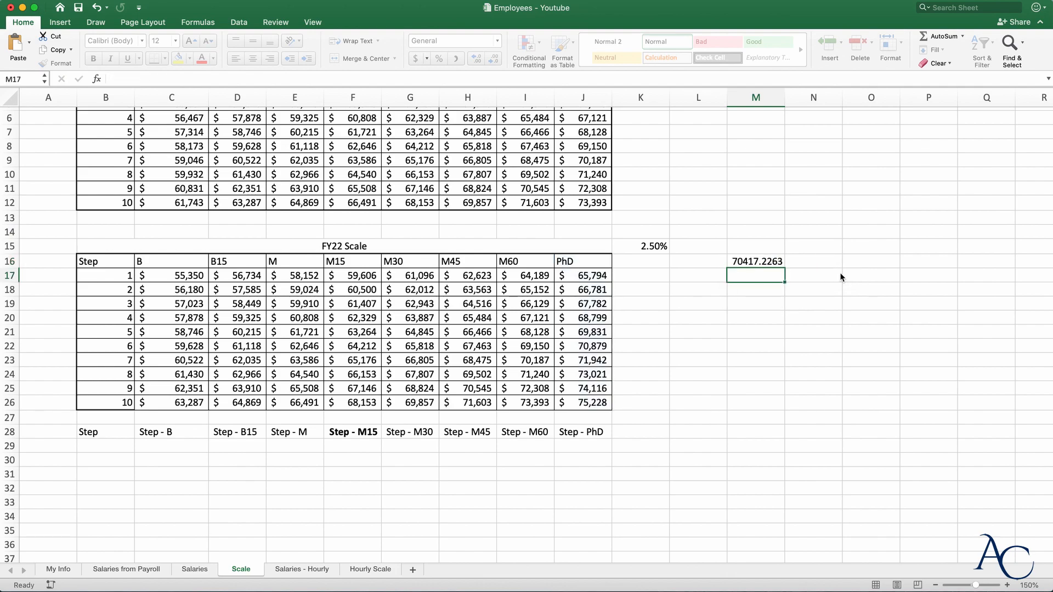
{"action": "left_click", "coordinate": [759, 263]}
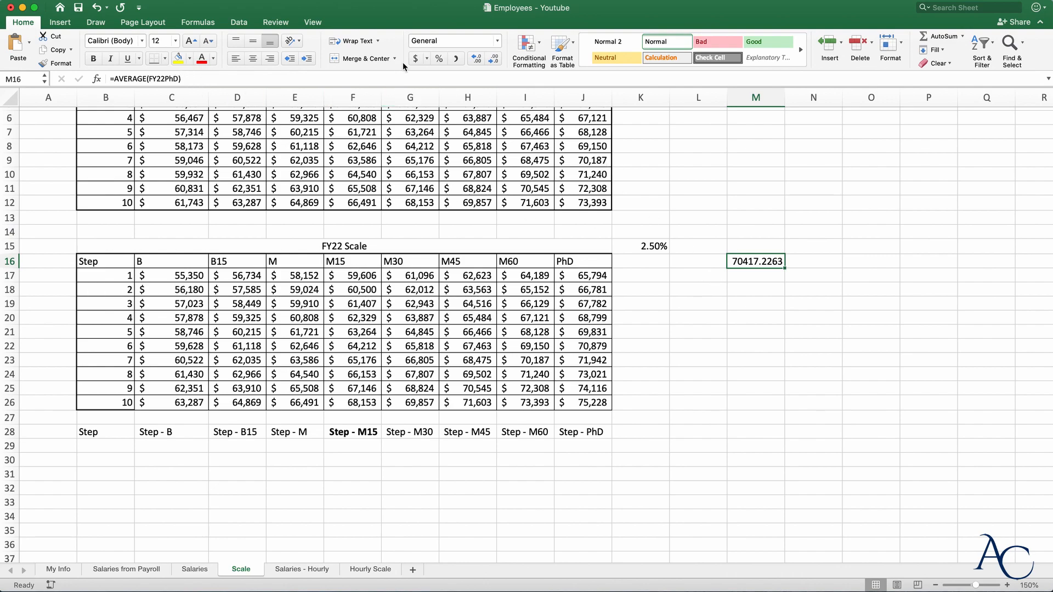
Apply the comma number style to the average in M16 of the Scale sheet
{"action": "left_click", "coordinate": [456, 59]}
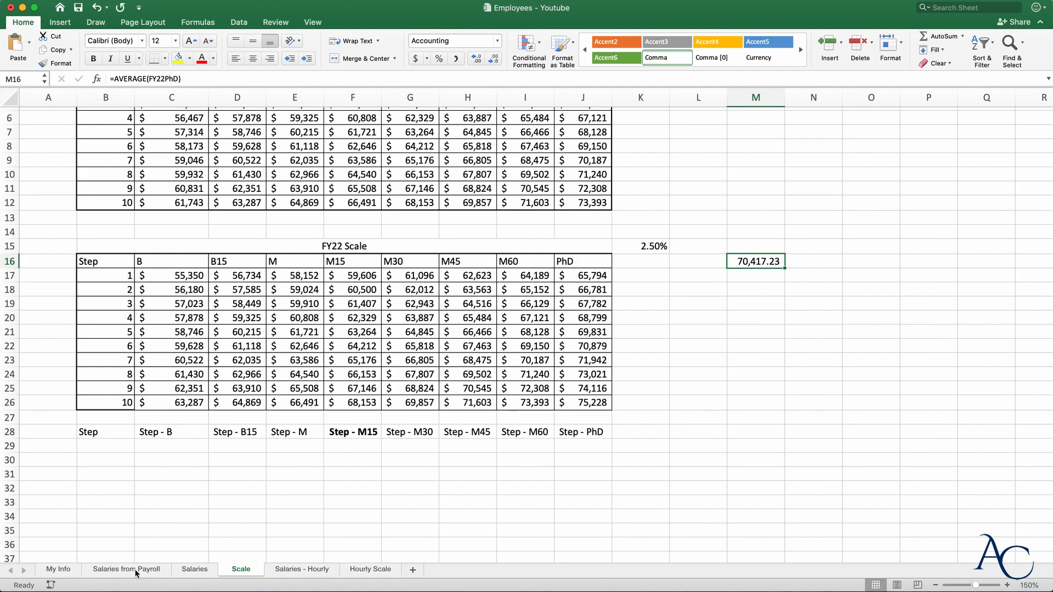
Enter =AVERAGE(FY22PhD) in J2 of the Salaries sheet and clear the cell again
{"action": "left_click", "coordinate": [195, 570]}
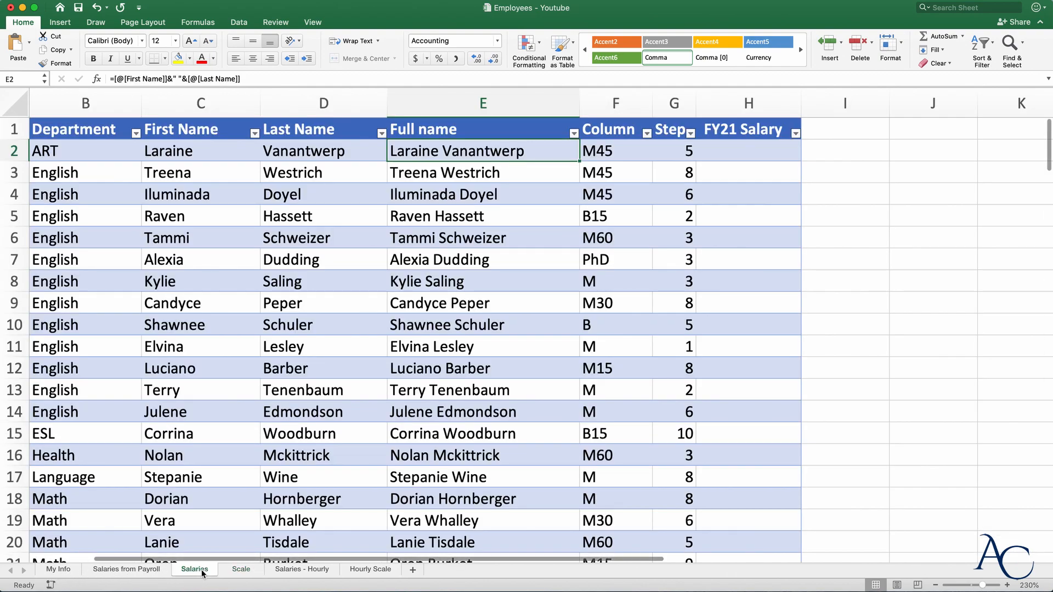
{"action": "left_click", "coordinate": [899, 148]}
{"action": "scroll", "coordinate": [911, 147], "scroll_direction": "left", "scroll_amount": 1}
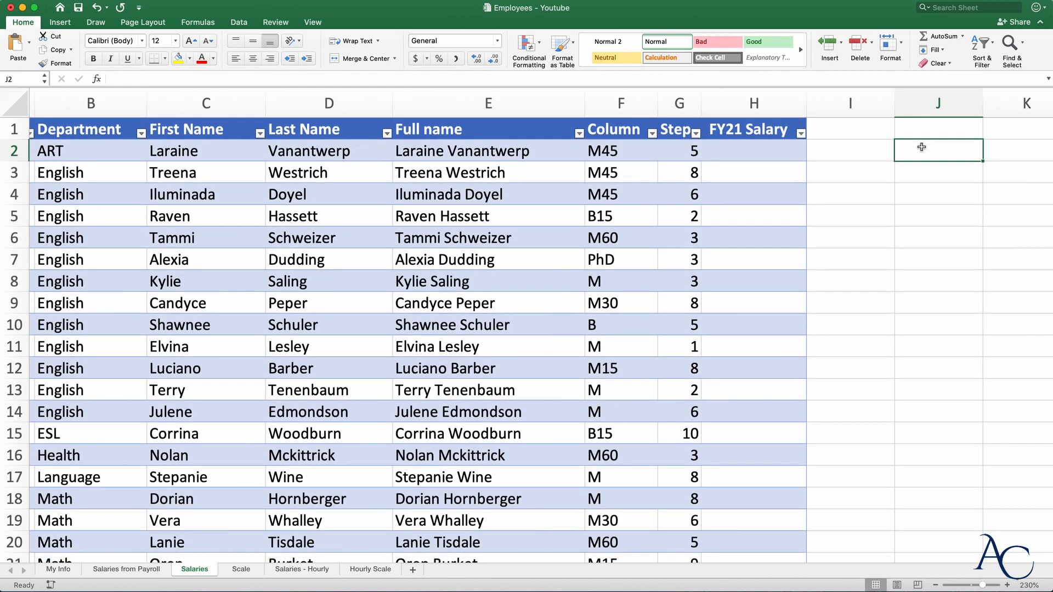
{"action": "type", "text": "=avera"}
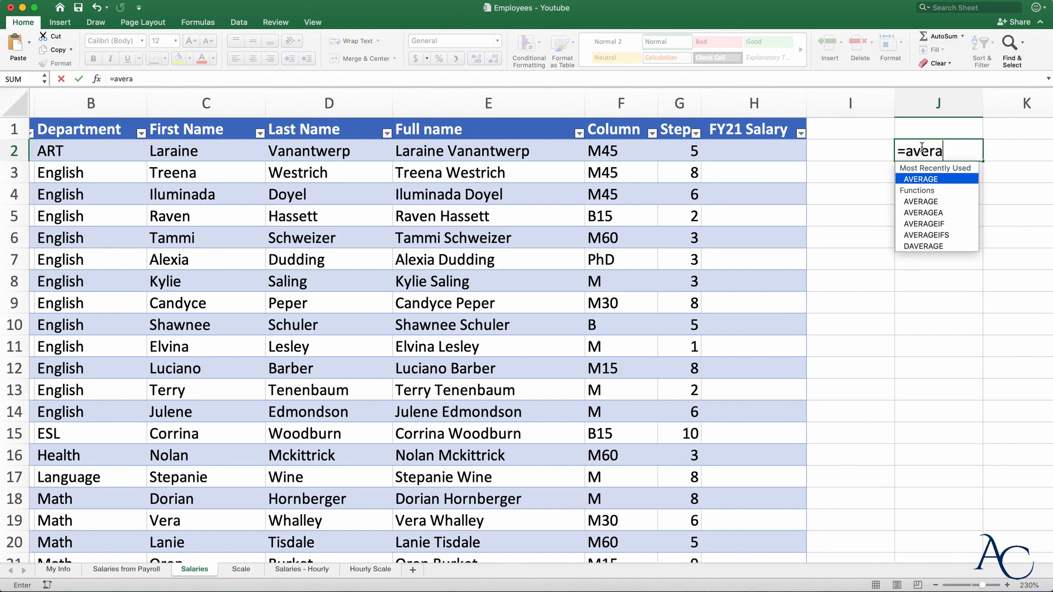
{"action": "key", "text": "Tab"}
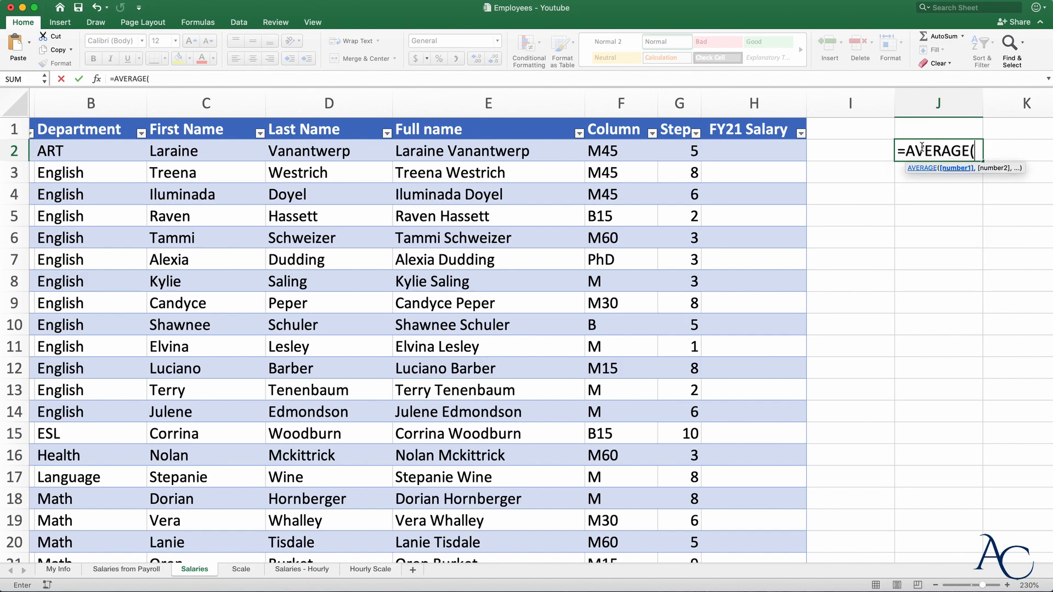
{"action": "type", "text": "Fy"}
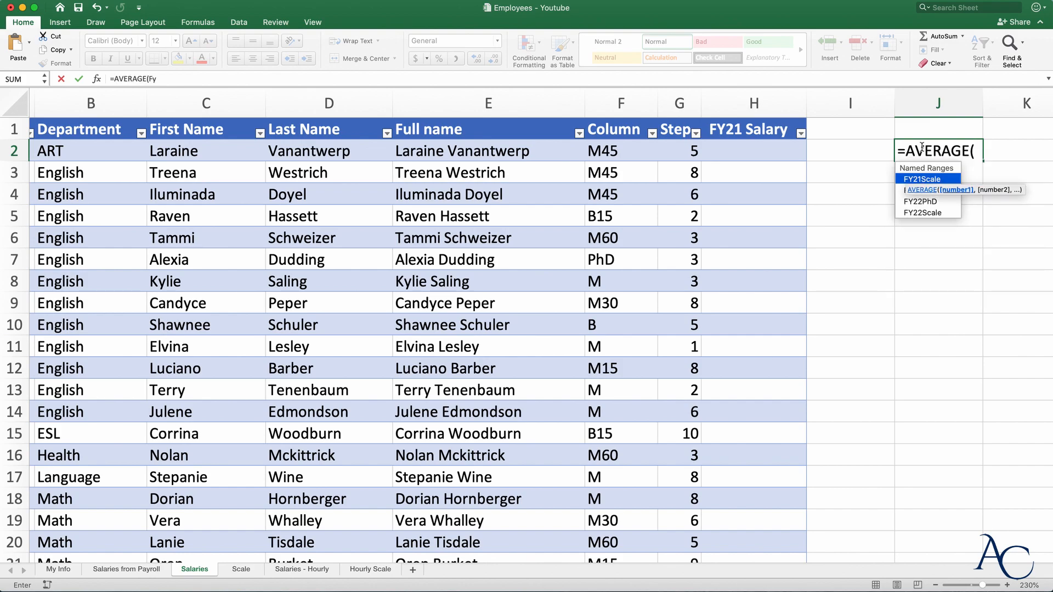
{"action": "type", "text": "22"}
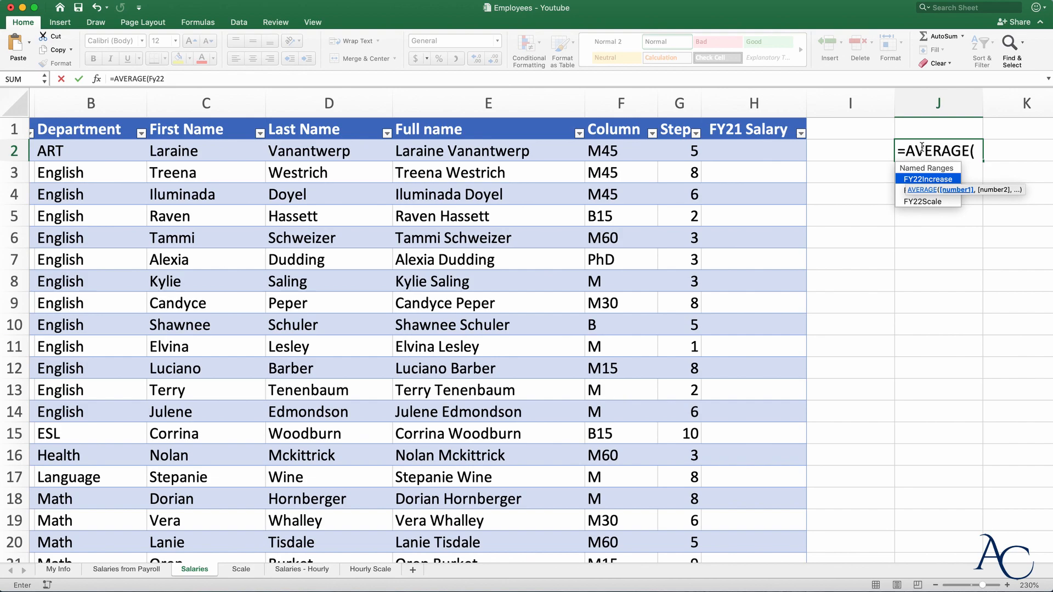
{"action": "key", "text": "Down"}
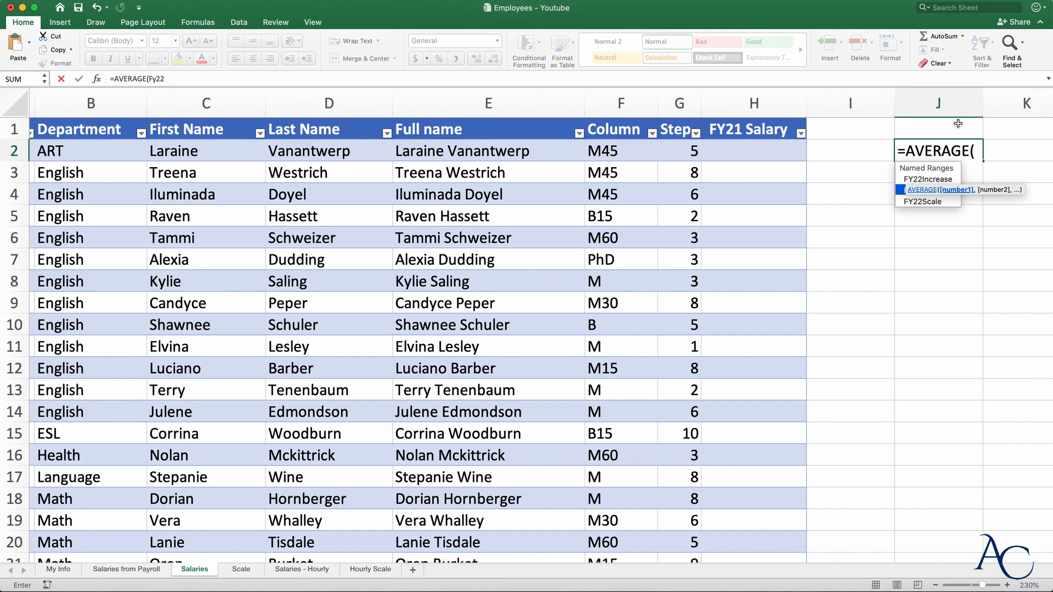
{"action": "type", "text": "PhD"}
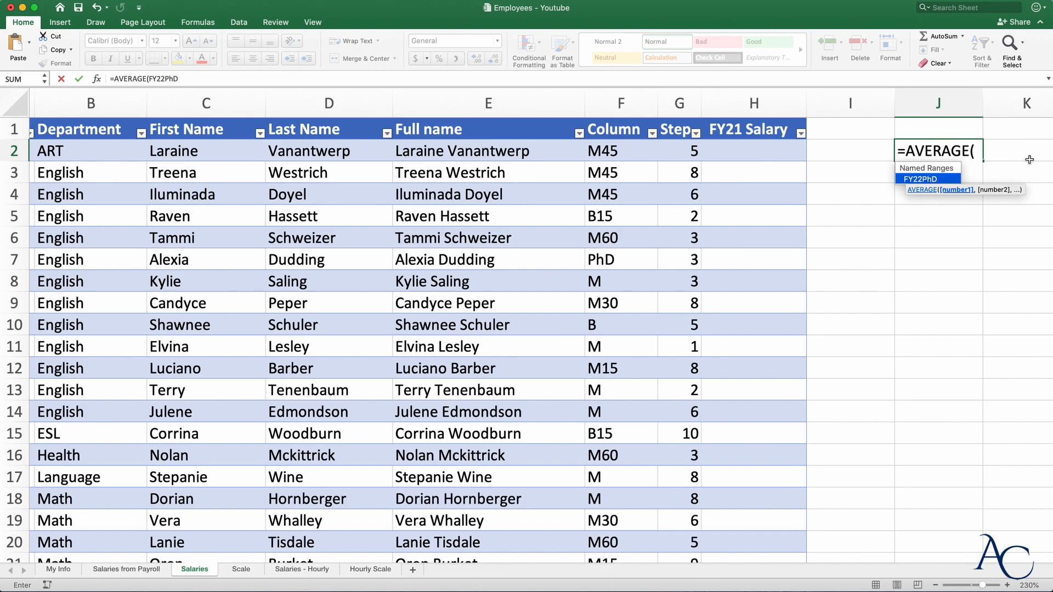
{"action": "key", "text": "Tab"}
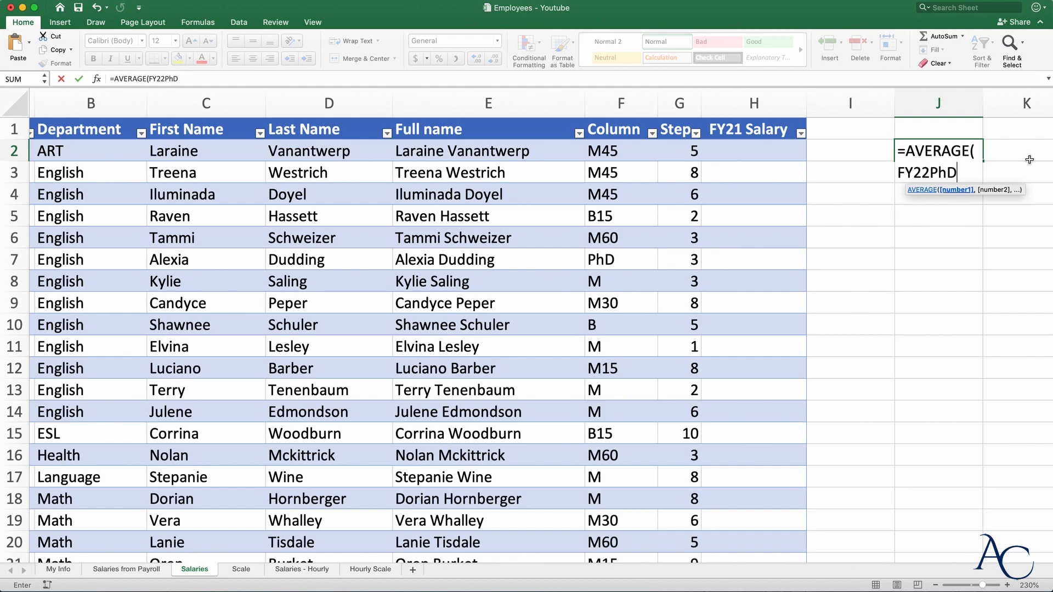
{"action": "type", "text": ")"}
{"action": "key", "text": "Return"}
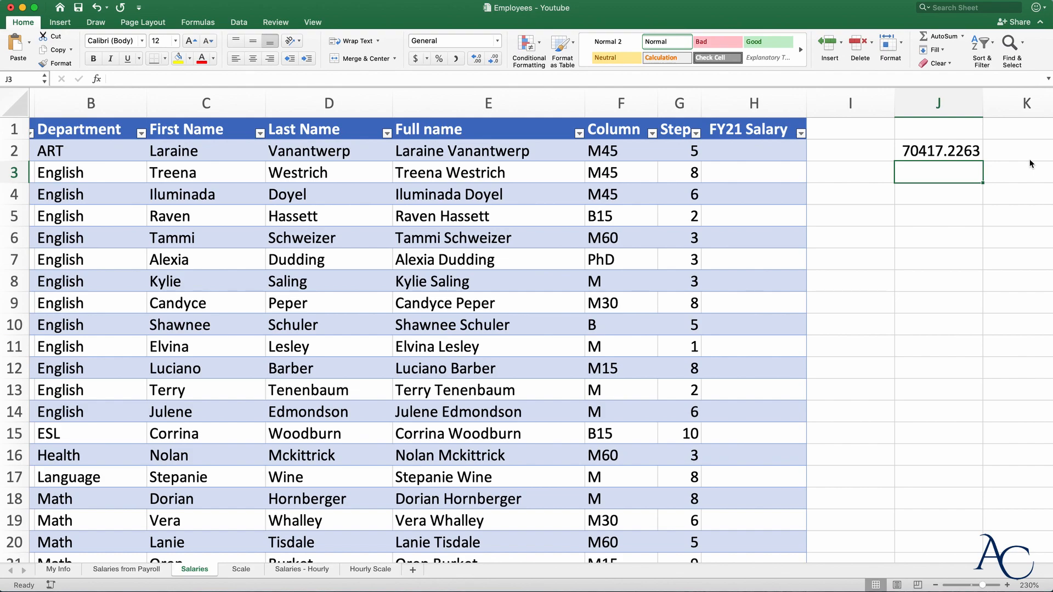
{"action": "left_click", "coordinate": [943, 153]}
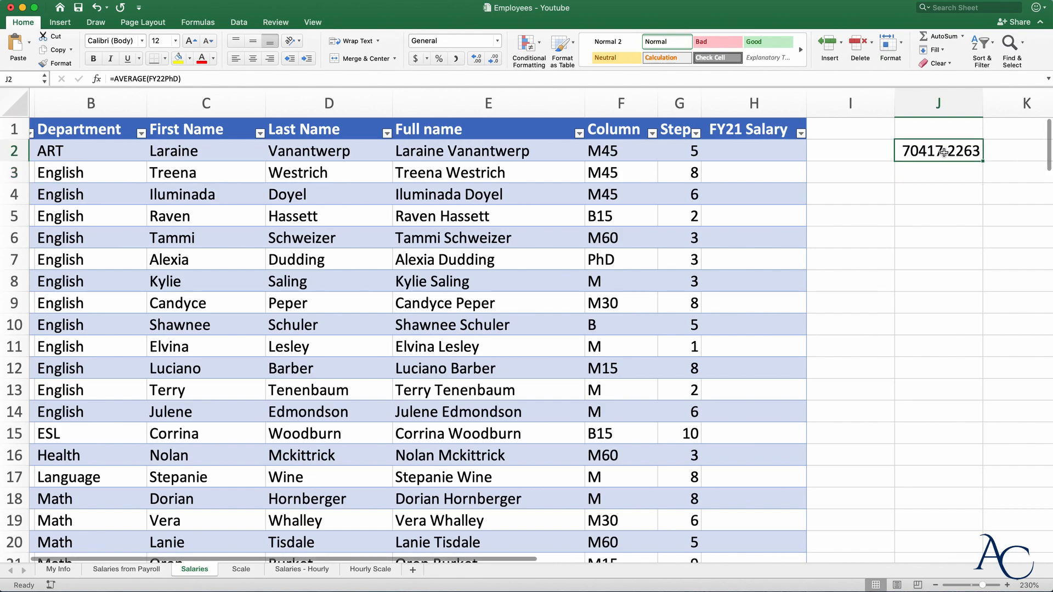
{"action": "key", "text": "Delete"}
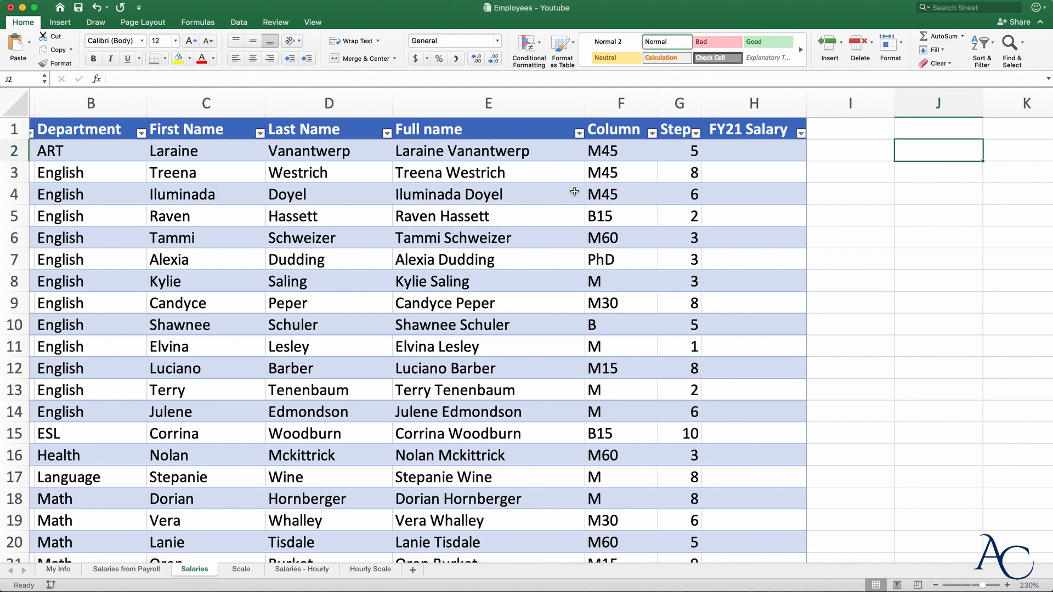
Enter the heading Annual Increase FY22 in cell J1 of the Salaries sheet
{"action": "left_click", "coordinate": [945, 128]}
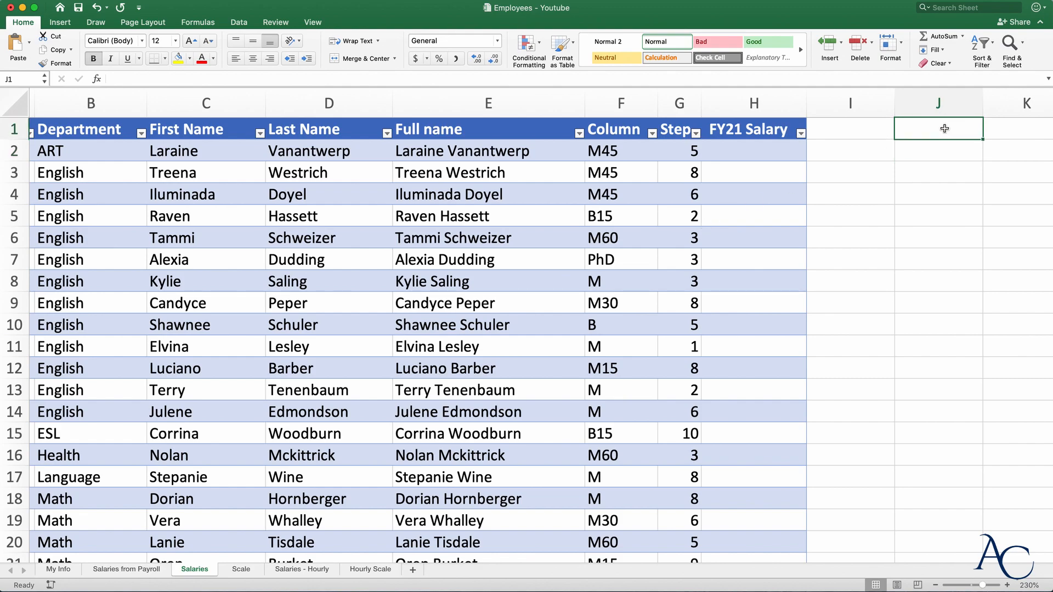
{"action": "type", "text": "Annu"}
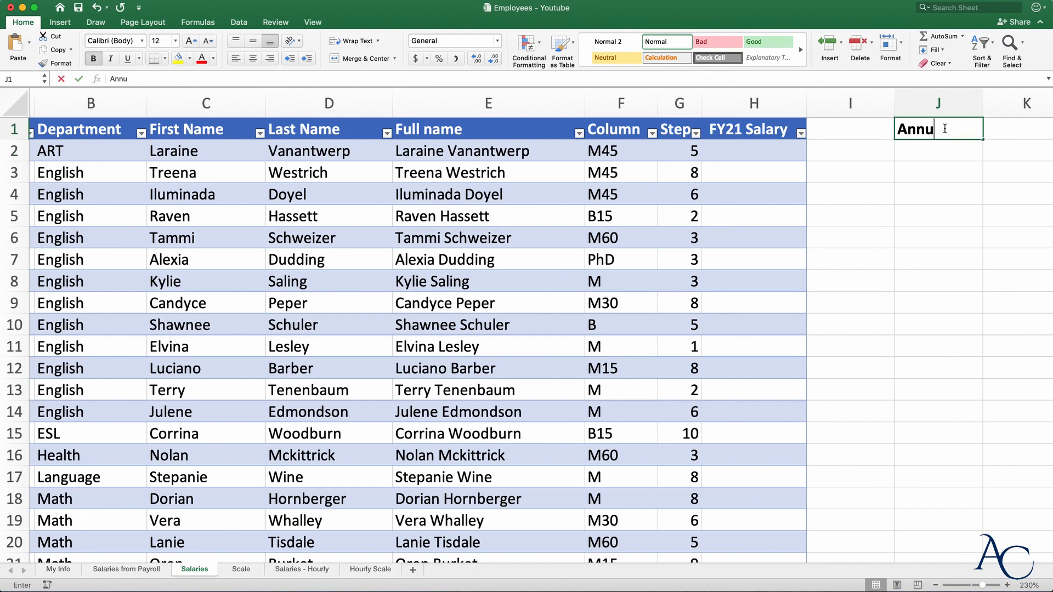
{"action": "type", "text": "al Increase"}
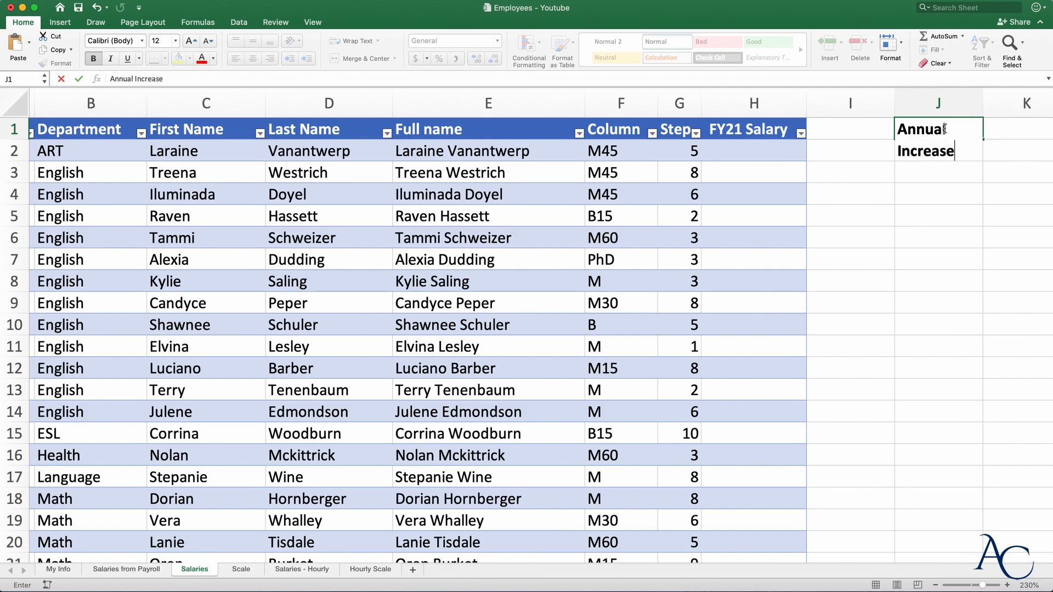
{"action": "type", "text": " FY22"}
{"action": "key", "text": "Return"}
Enter the formula =FY22Increase in J2, below the Annual Increase FY22 heading
{"action": "type", "text": "="}
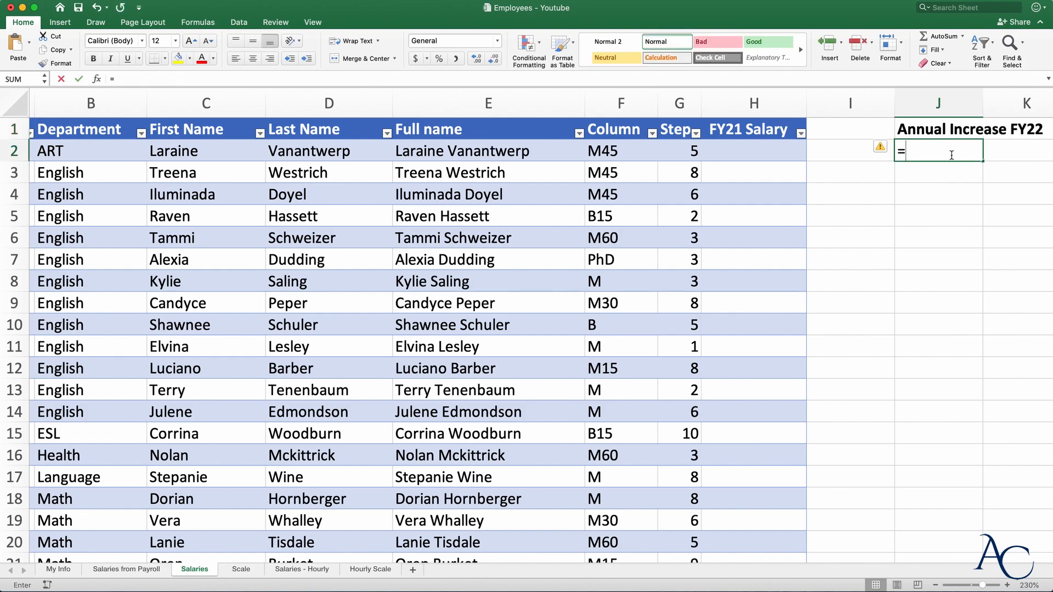
{"action": "type", "text": "F"}
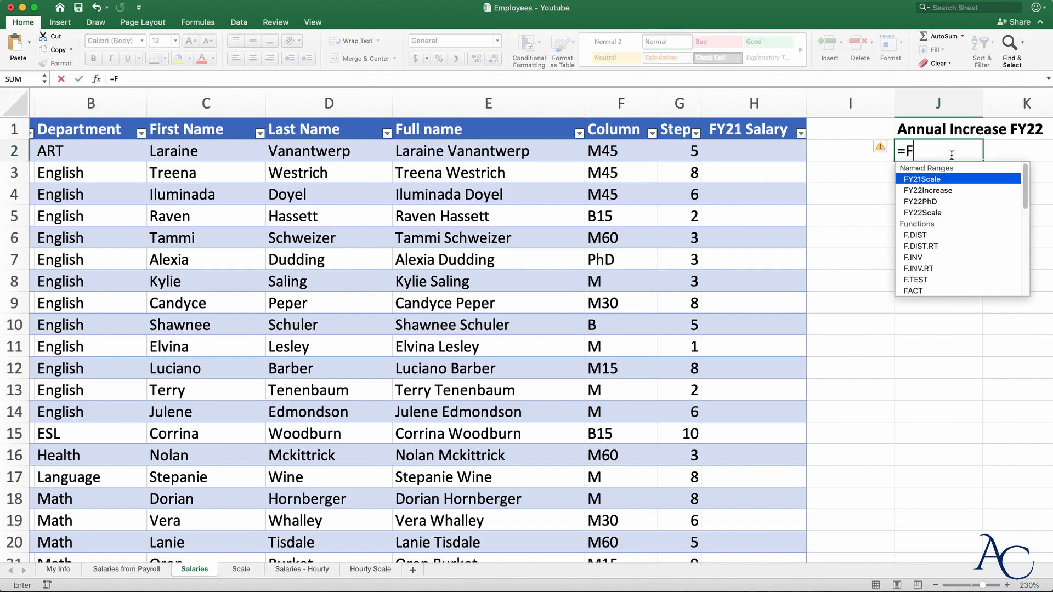
{"action": "key", "text": "Down"}
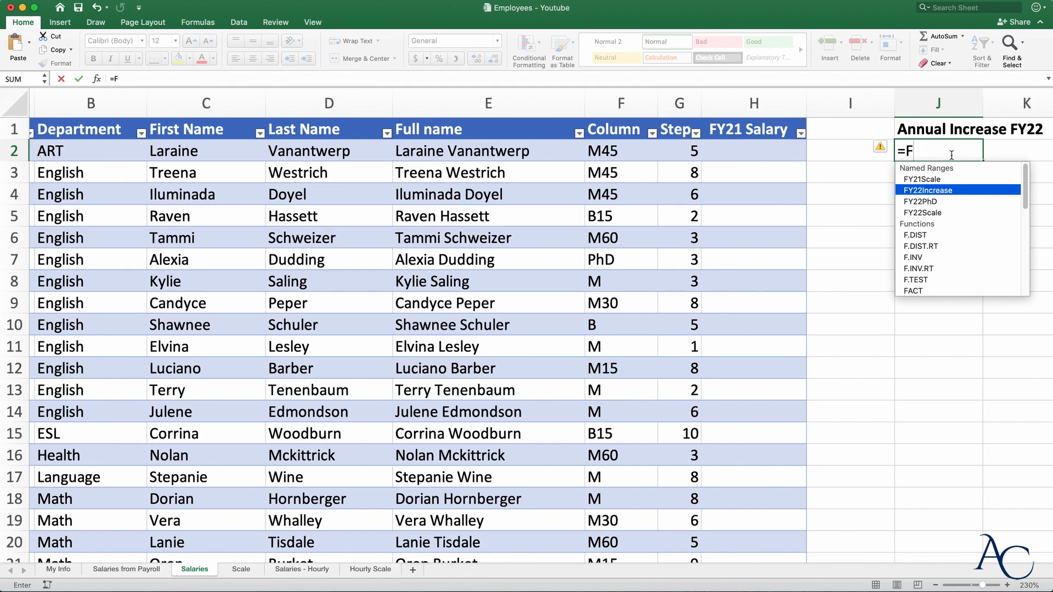
{"action": "type", "text": "Y22Increase"}
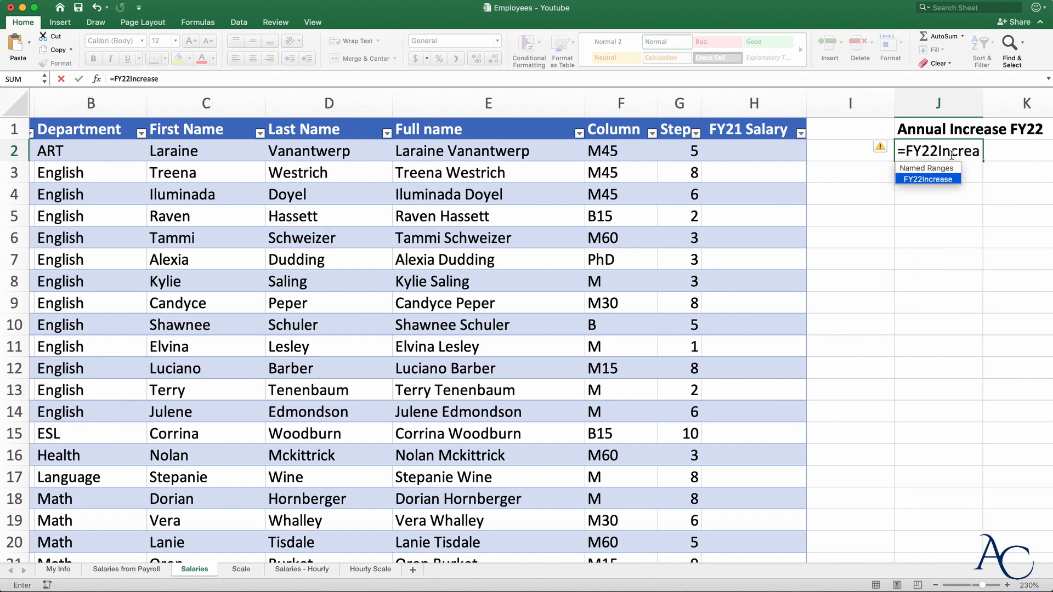
{"action": "key", "text": "Return"}
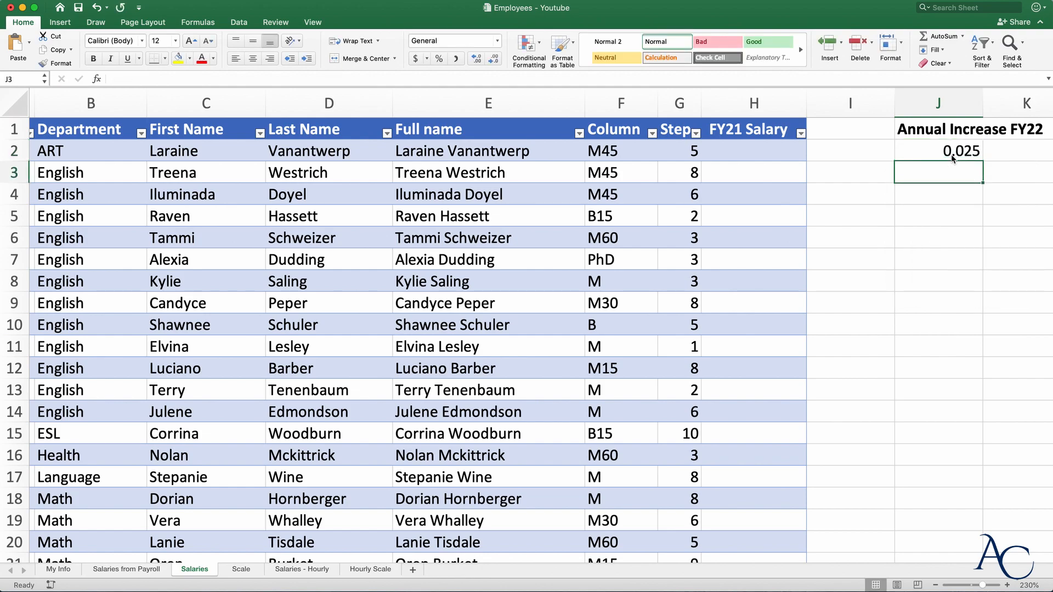
Format the increase in J2 as a percentage with two decimal places
{"action": "left_click", "coordinate": [975, 150]}
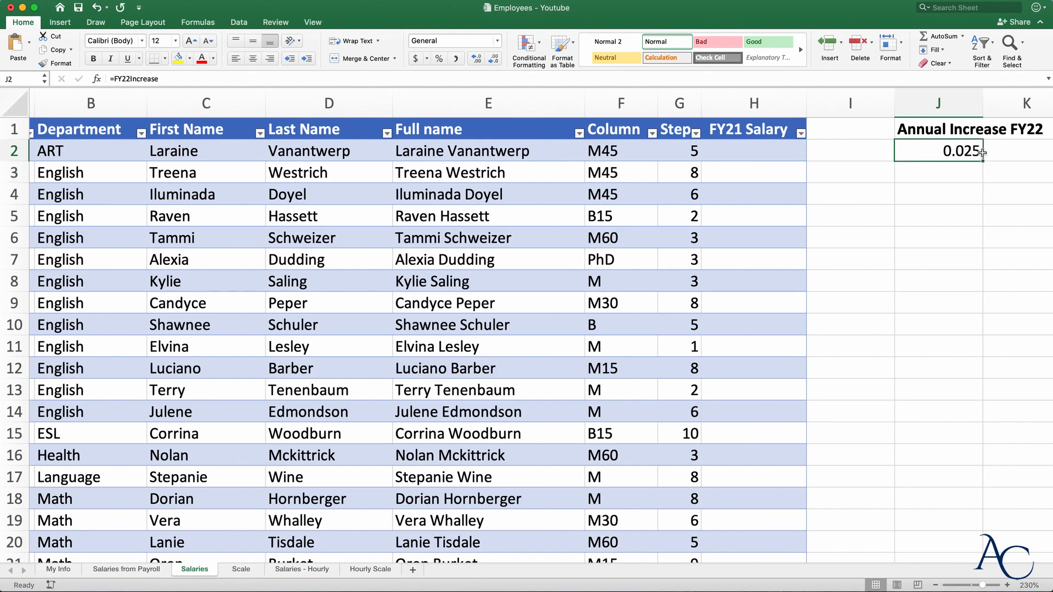
{"action": "left_click", "coordinate": [439, 58]}
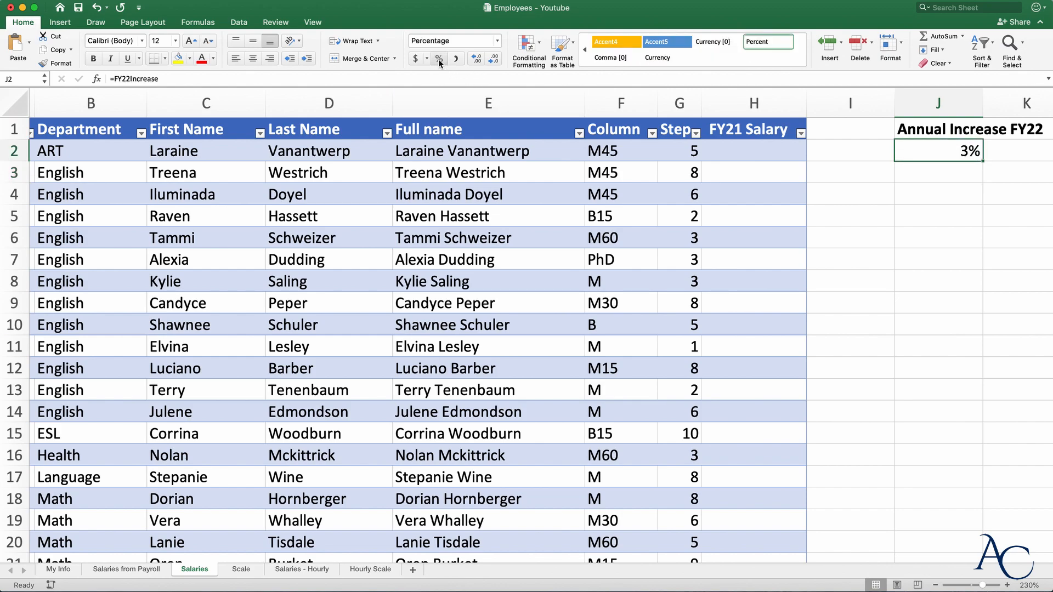
{"action": "left_click", "coordinate": [476, 59]}
Open the Define Name dialog from the Scale sheet and examine the names defined in the workbook
{"action": "left_click", "coordinate": [240, 569]}
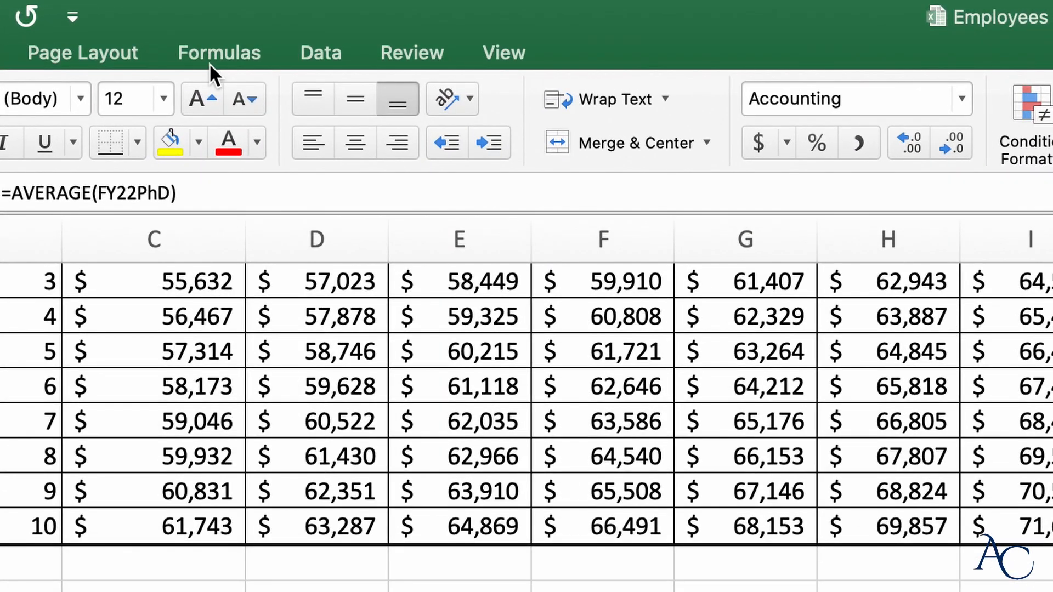
{"action": "left_click", "coordinate": [224, 56]}
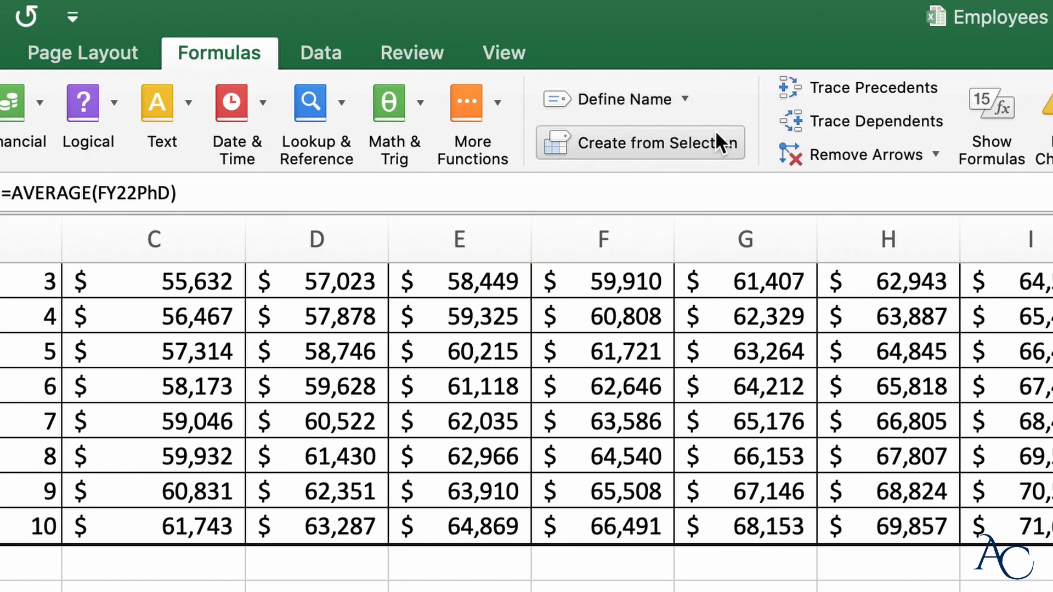
{"action": "left_click", "coordinate": [645, 97]}
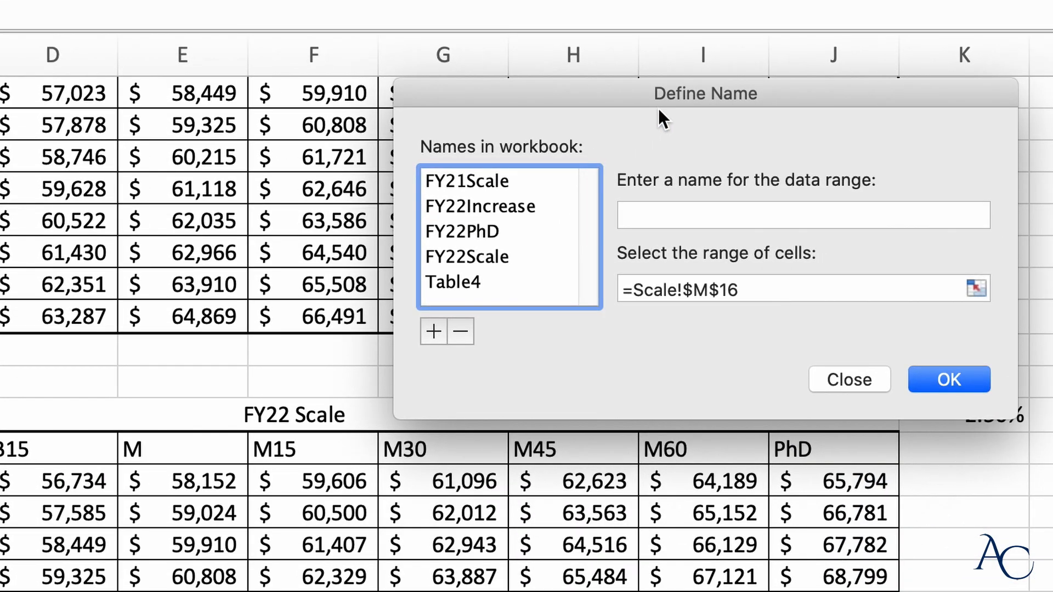
{"action": "left_click_drag", "start_coordinate": [741, 155], "coordinate": [678, 199]}
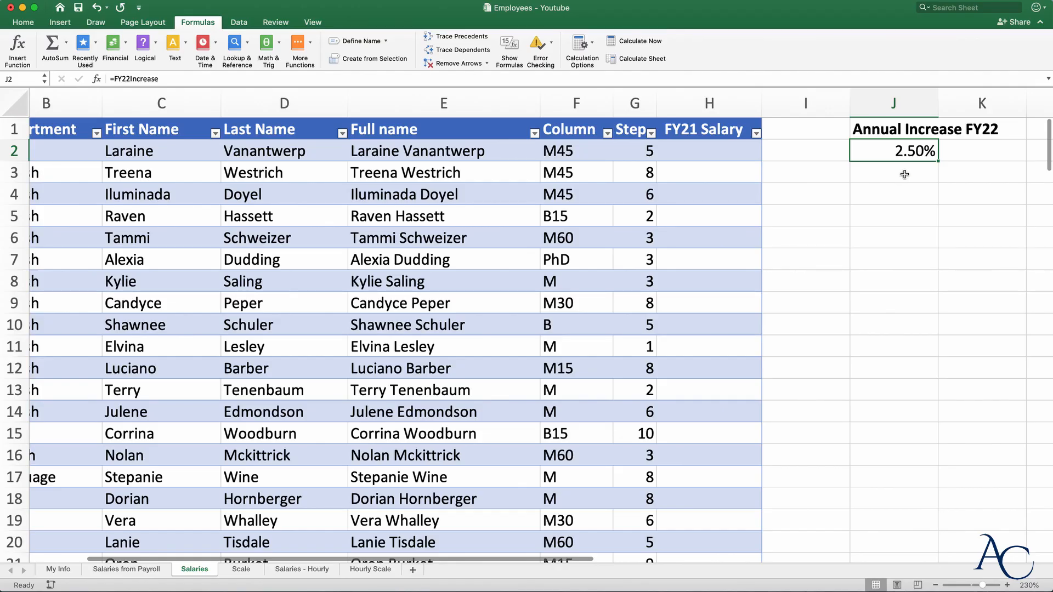
Clear the Annual Increase FY22 heading and its formula from J1:J2 of the Salaries sheet
{"action": "left_click_drag", "start_coordinate": [902, 127], "coordinate": [894, 151]}
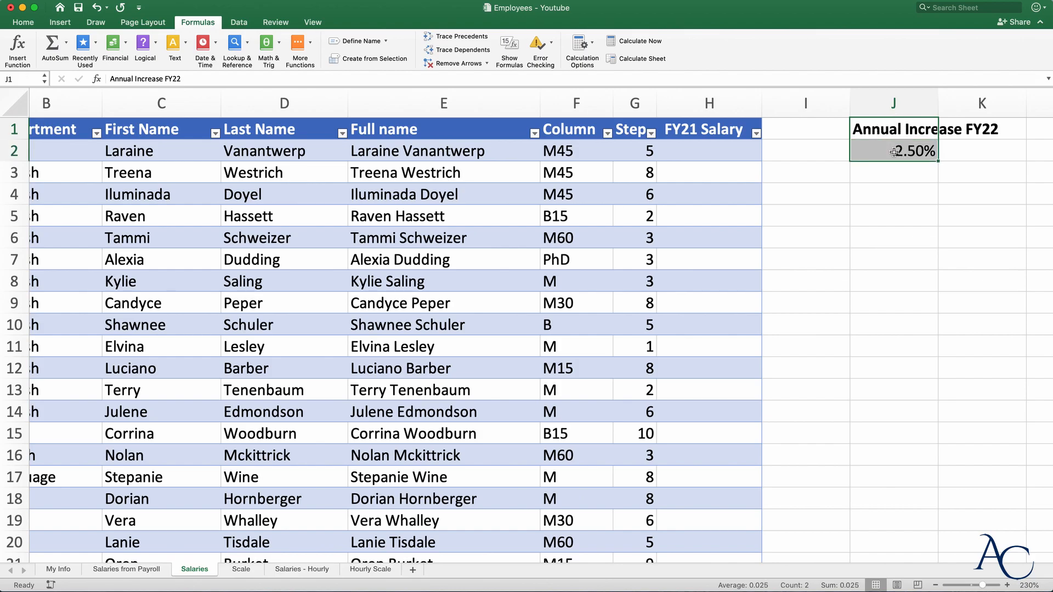
{"action": "key", "text": "Delete"}
{"action": "scroll", "coordinate": [651, 237], "scroll_direction": "left", "scroll_amount": 3}
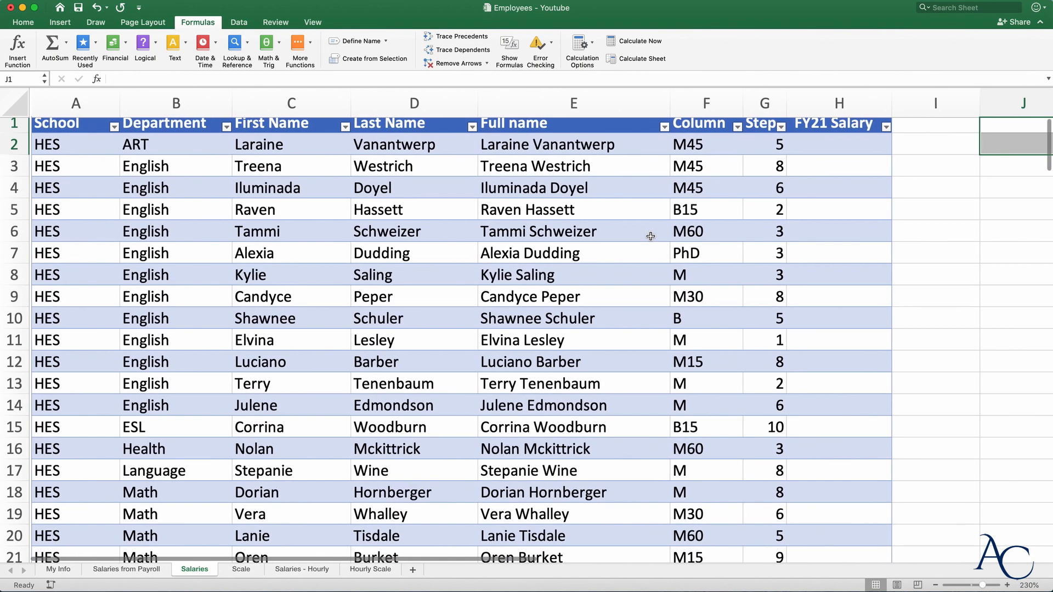